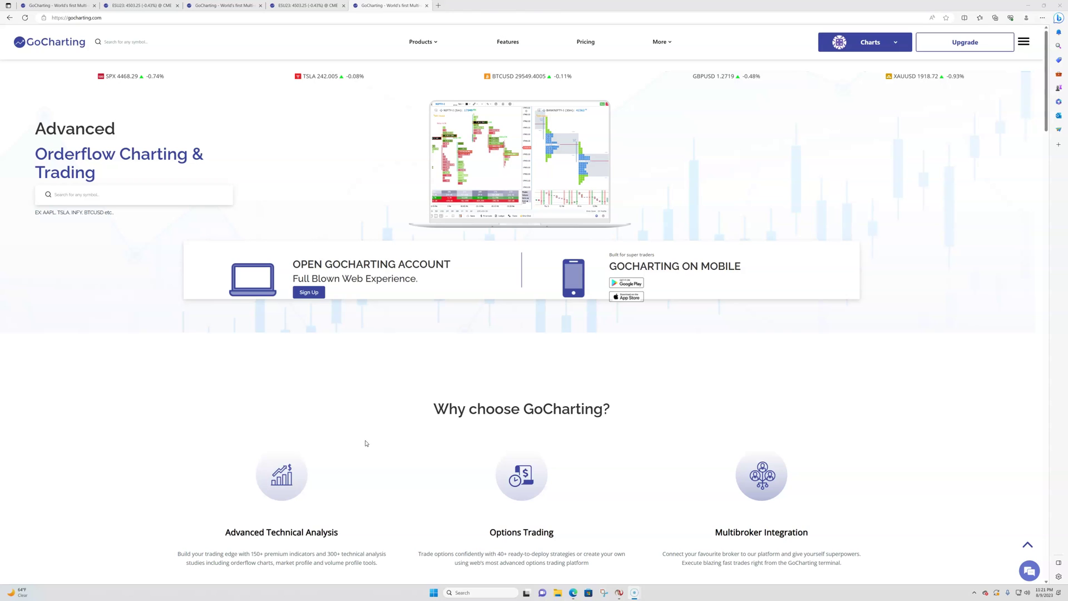
Open GoCharting's Charts product from the home page.
click(375, 445)
click(414, 42)
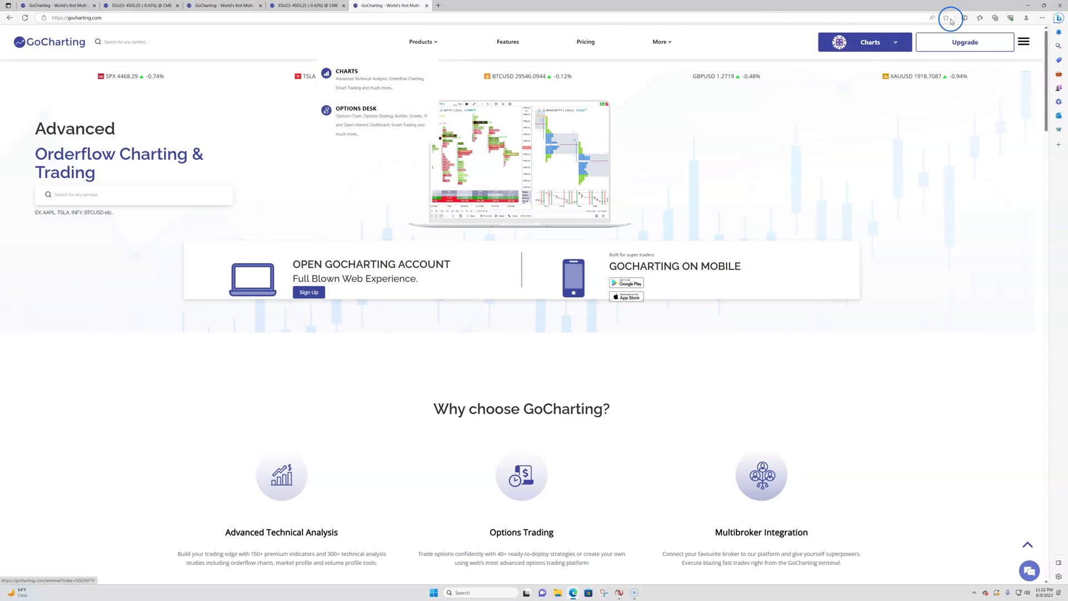
click(378, 88)
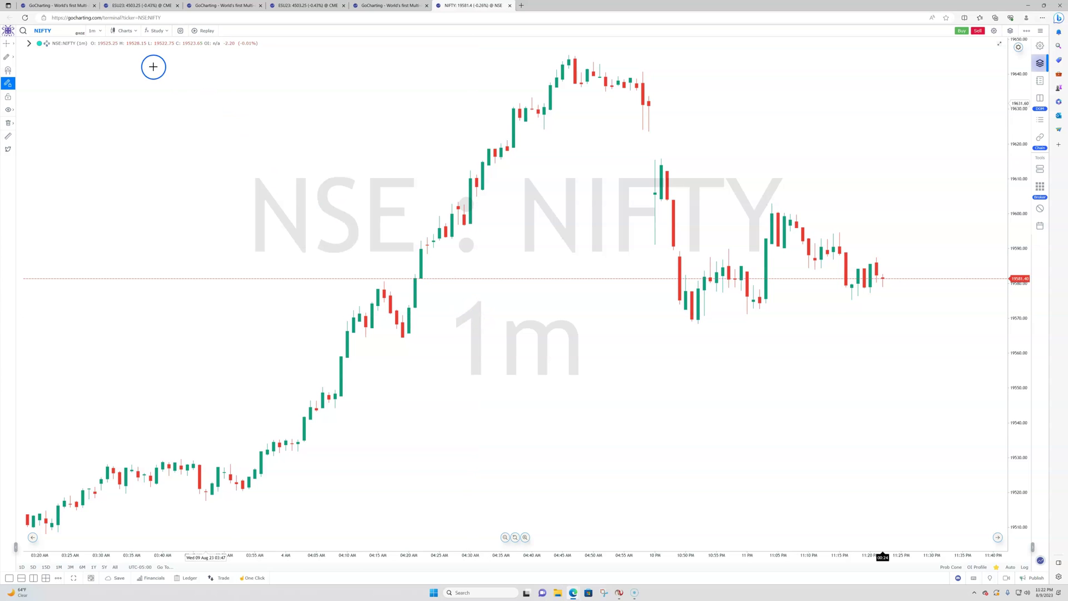
click(42, 30)
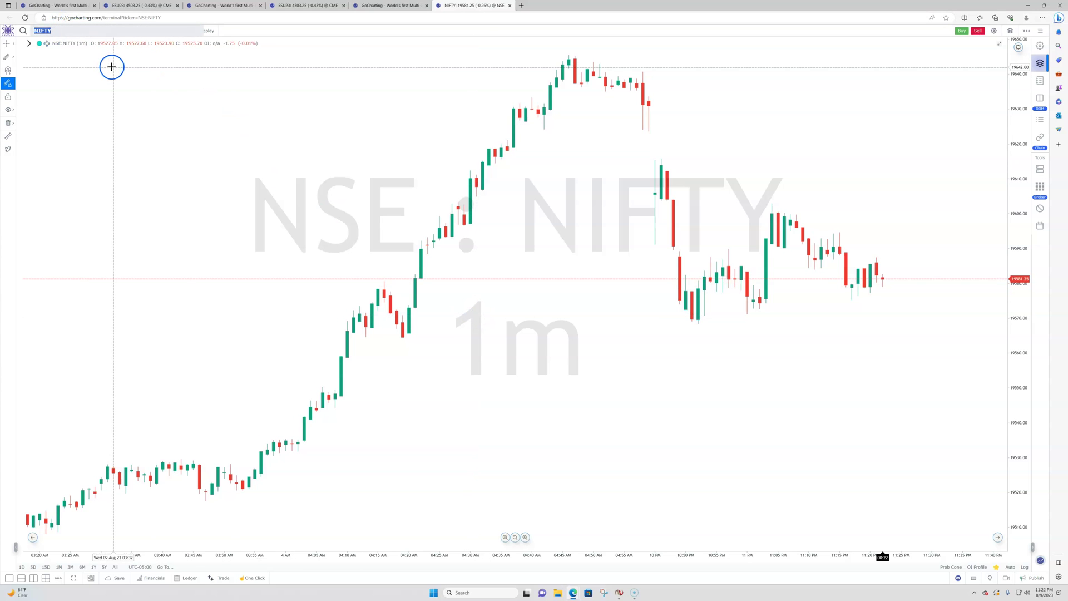
text(ES)
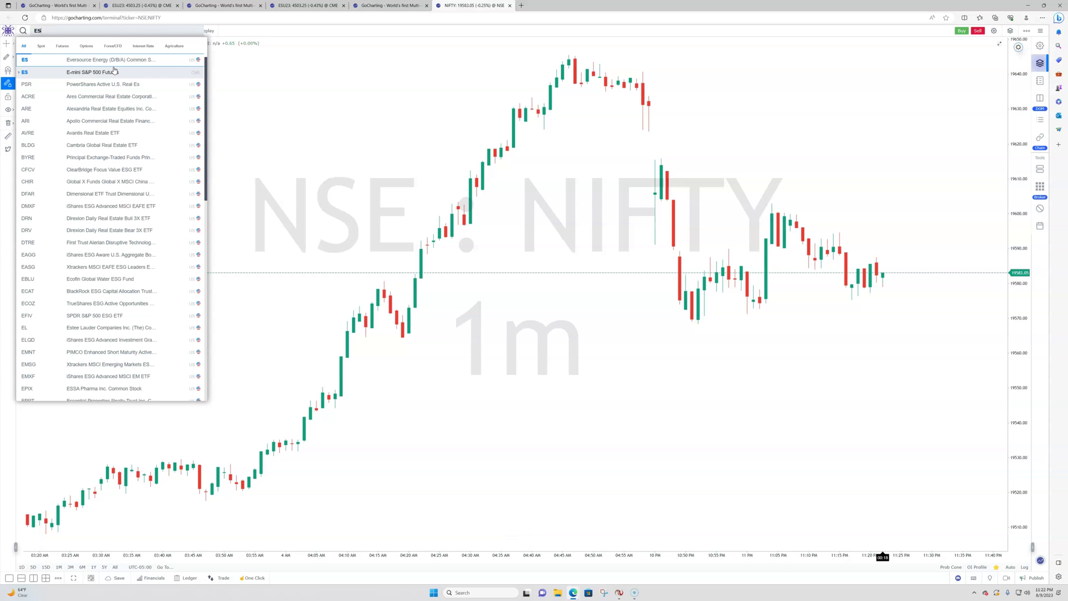
click(135, 61)
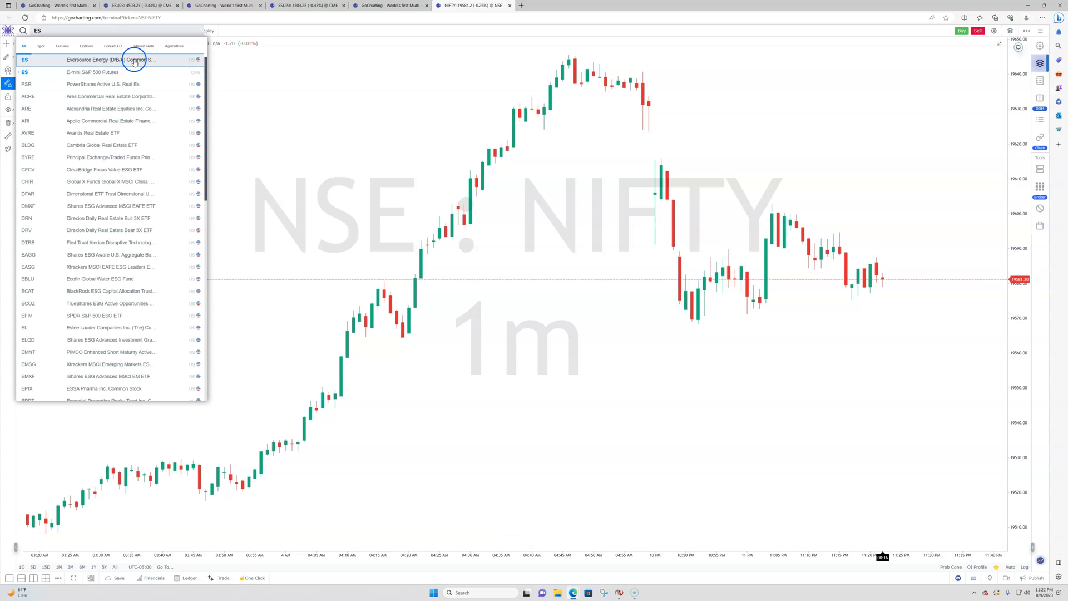
click(295, 100)
Search for ESU and load the E-mini S&P 500 futures contract ESU23 in the chart.
click(50, 31)
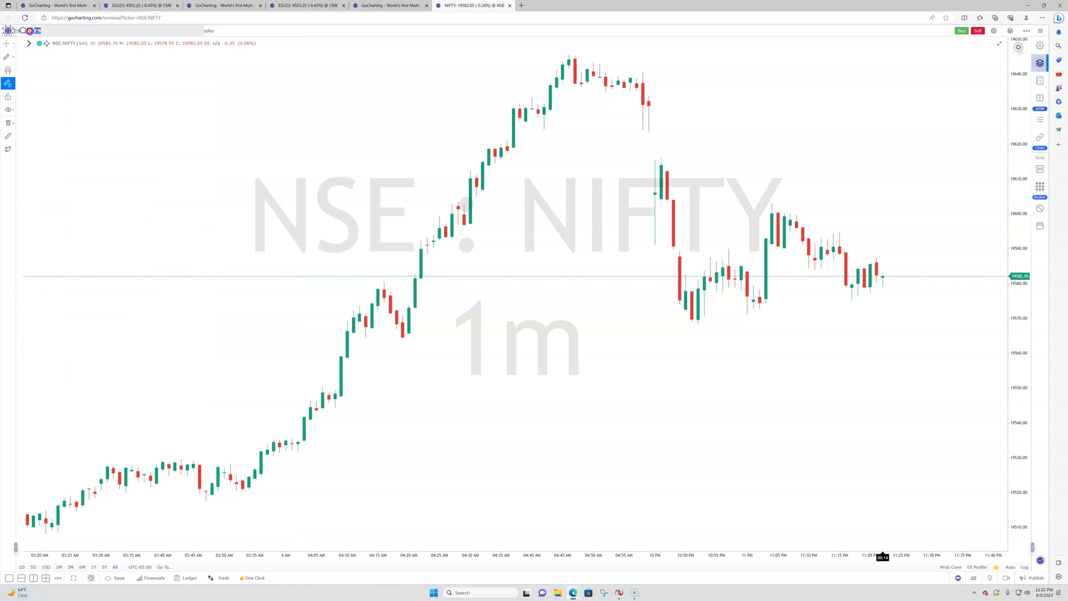
text(ESU)
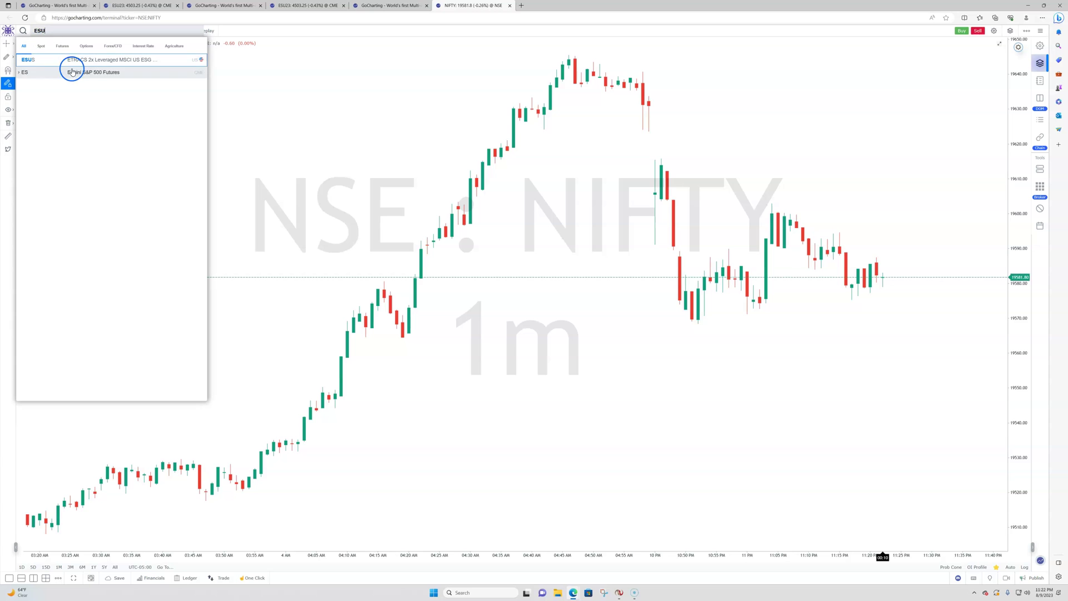
click(102, 74)
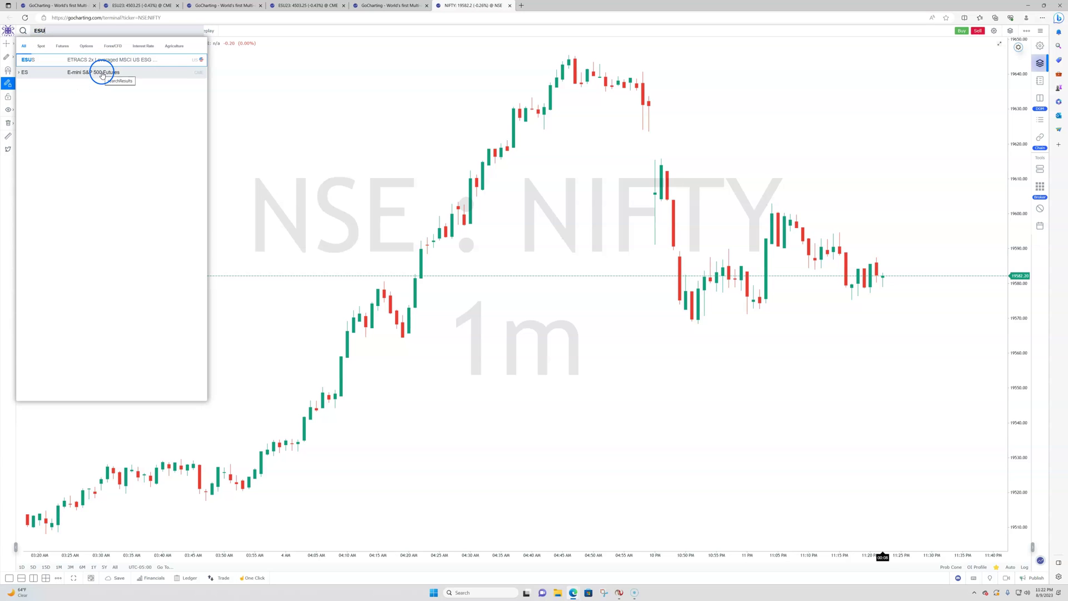
click(106, 84)
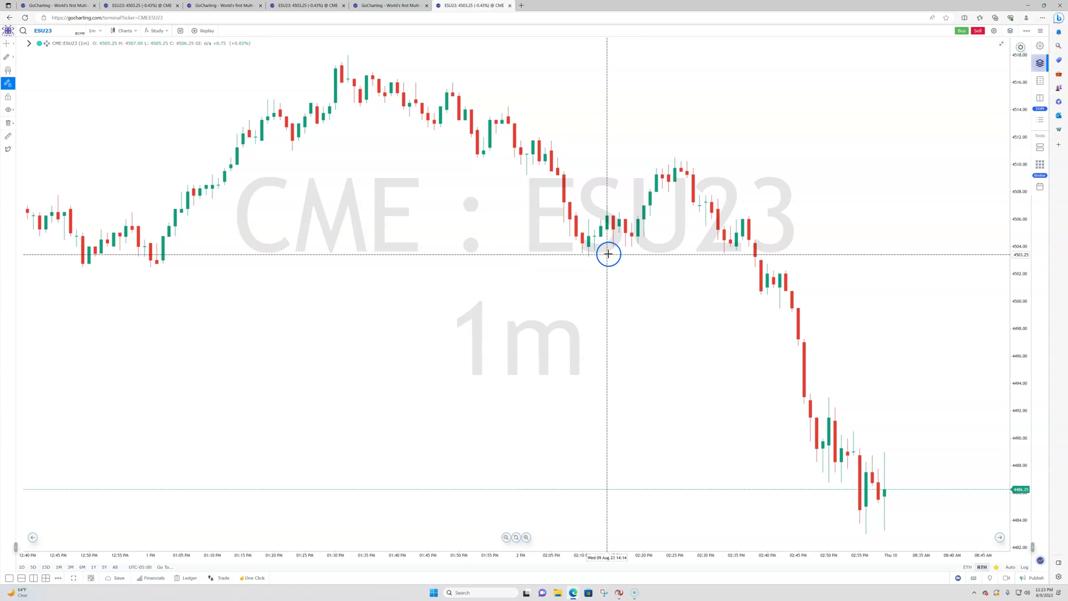
Change the ESU23 chart type from candlestick to Cluster.
click(125, 31)
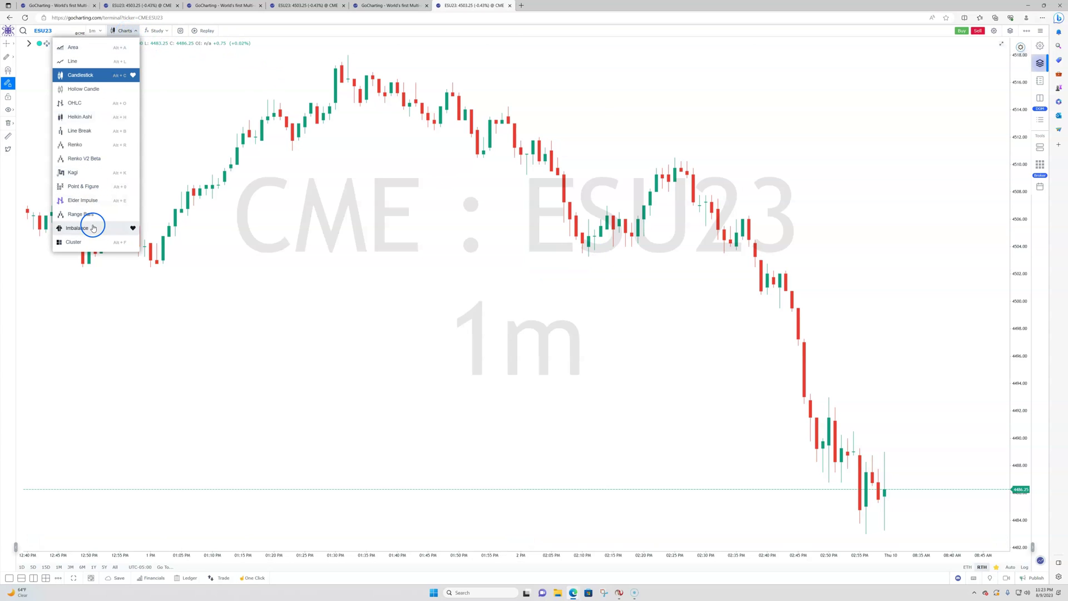
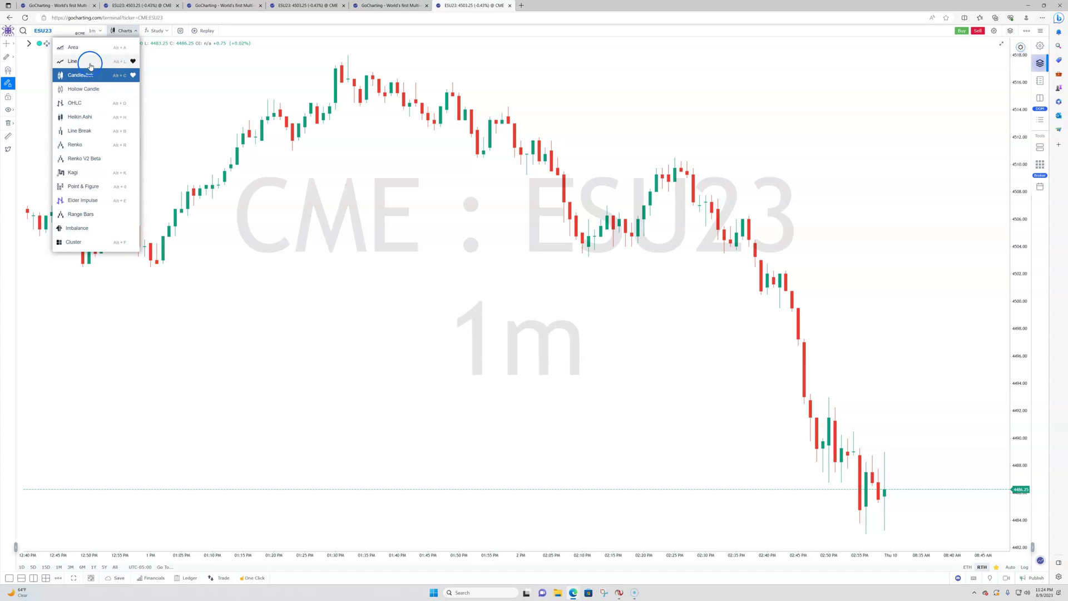
click(183, 94)
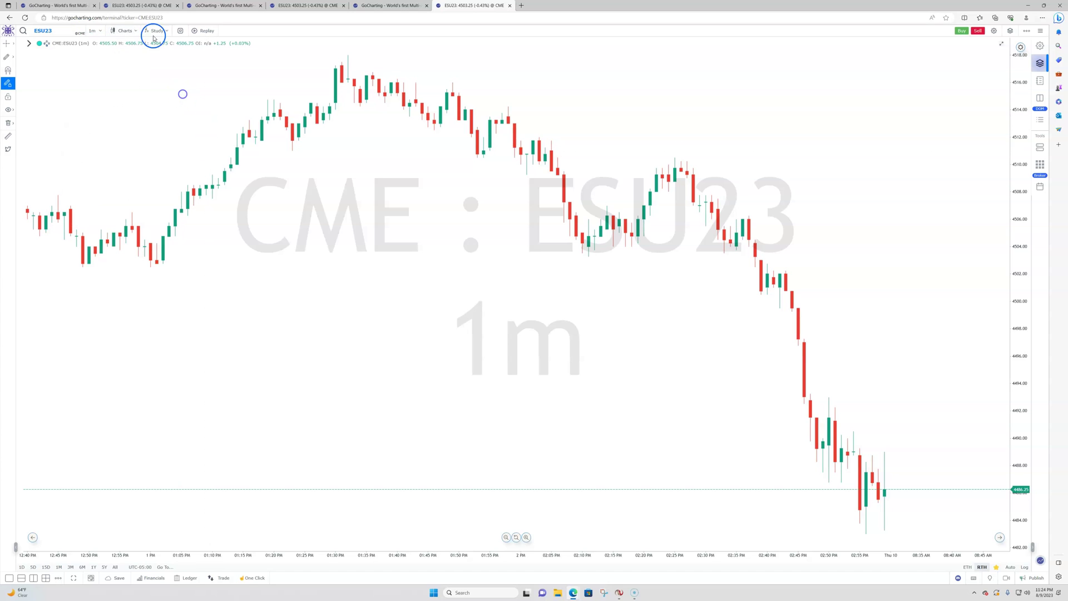
click(126, 33)
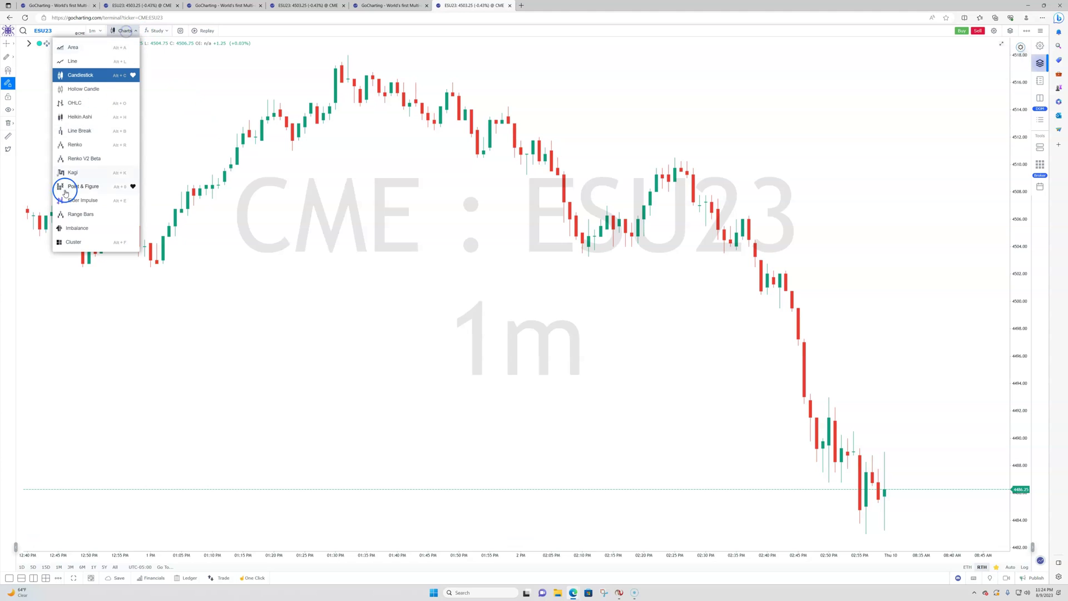
click(72, 240)
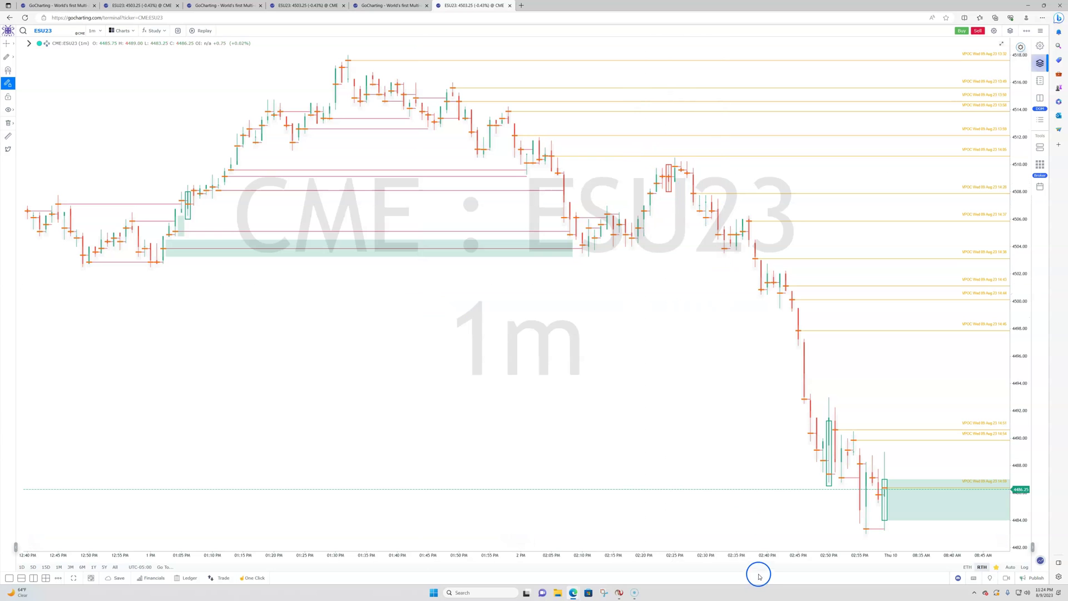
drag(749, 555, 596, 559)
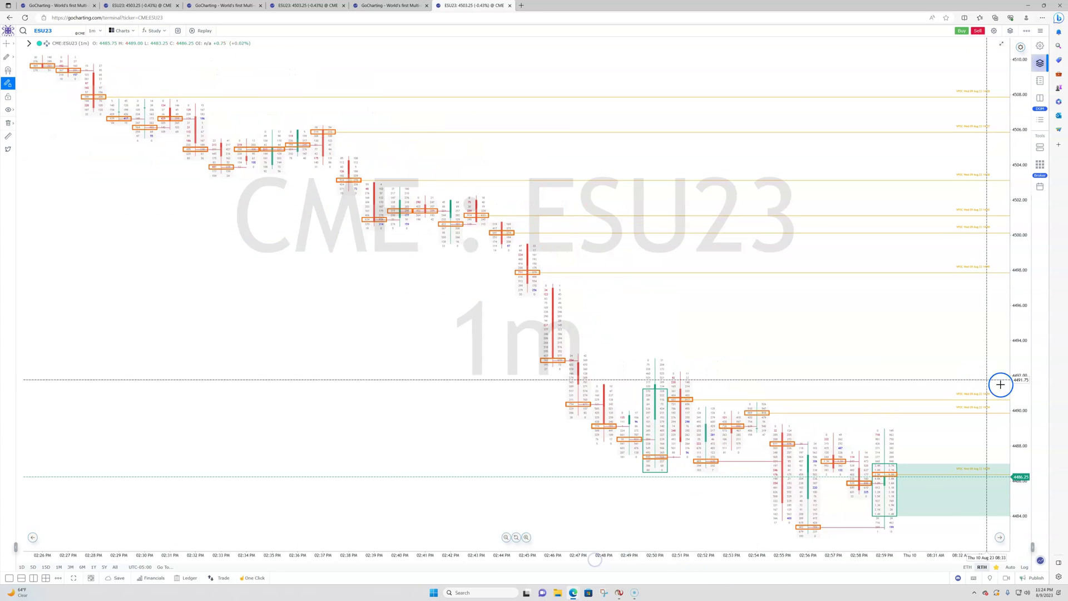
drag(1021, 378, 1021, 317)
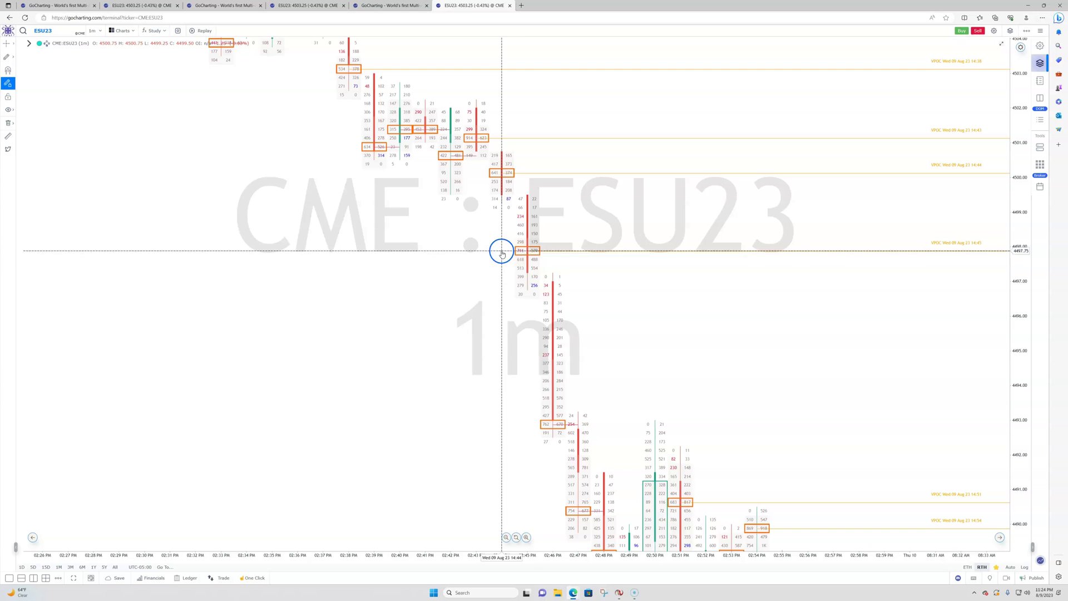
Add the Orderflows Trader study from the Orderflow category to the ESU23 chart.
click(159, 31)
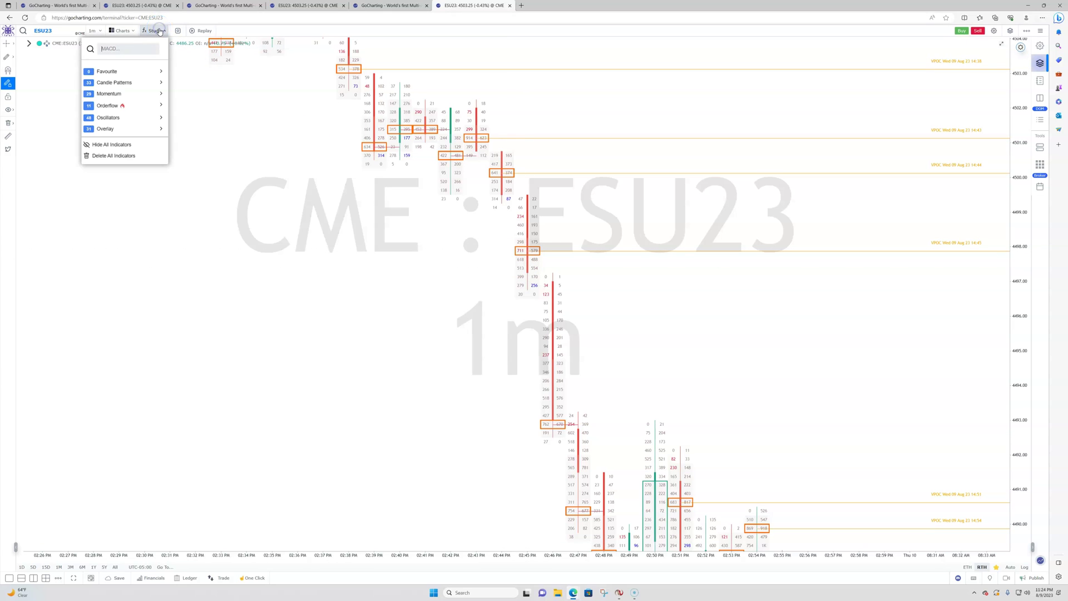
mouse_move(121, 106)
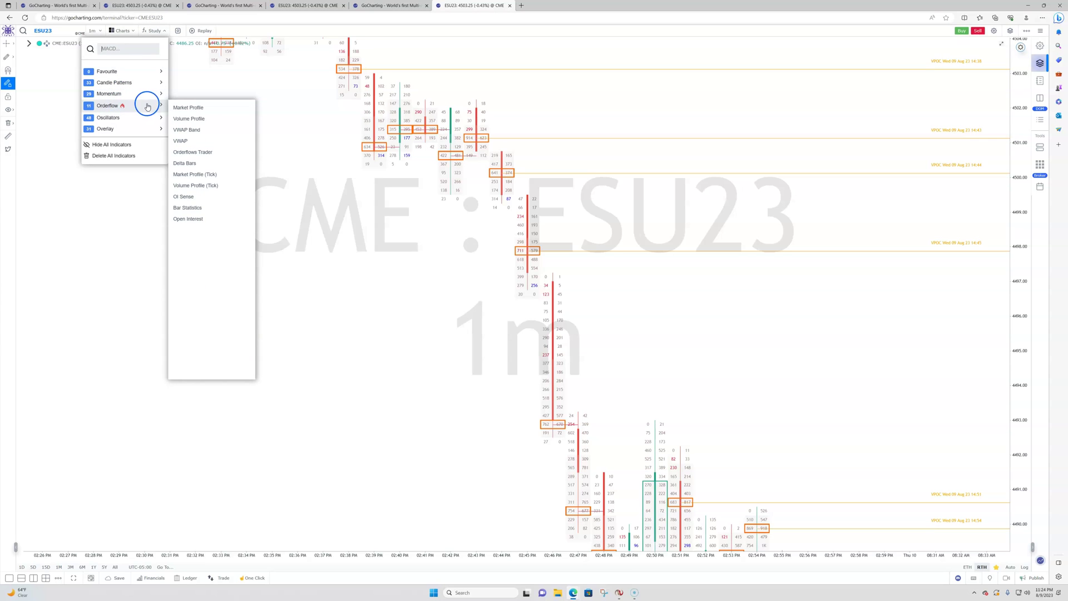
click(195, 154)
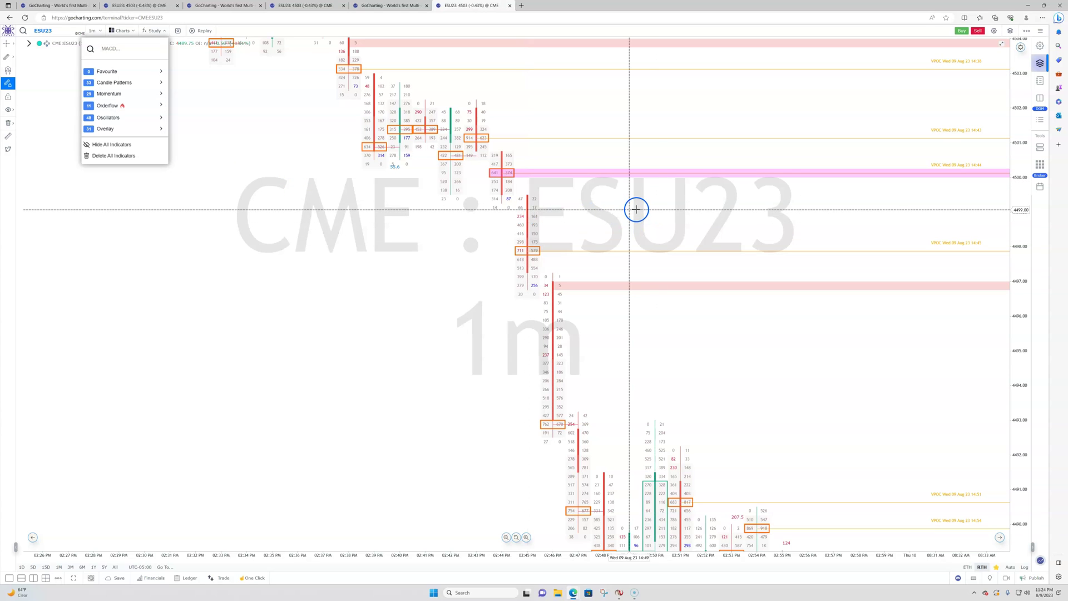
Show the chart's layers, expand the Cluster layer's settings and reposition the Layers window so its lower options are accessible.
click(1012, 32)
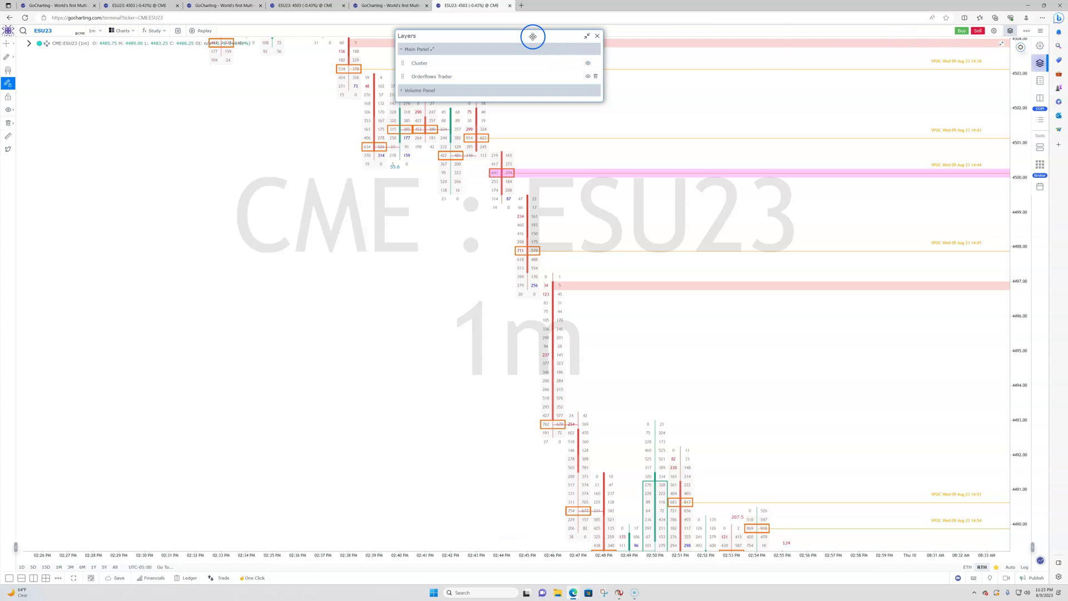
drag(534, 36, 700, 120)
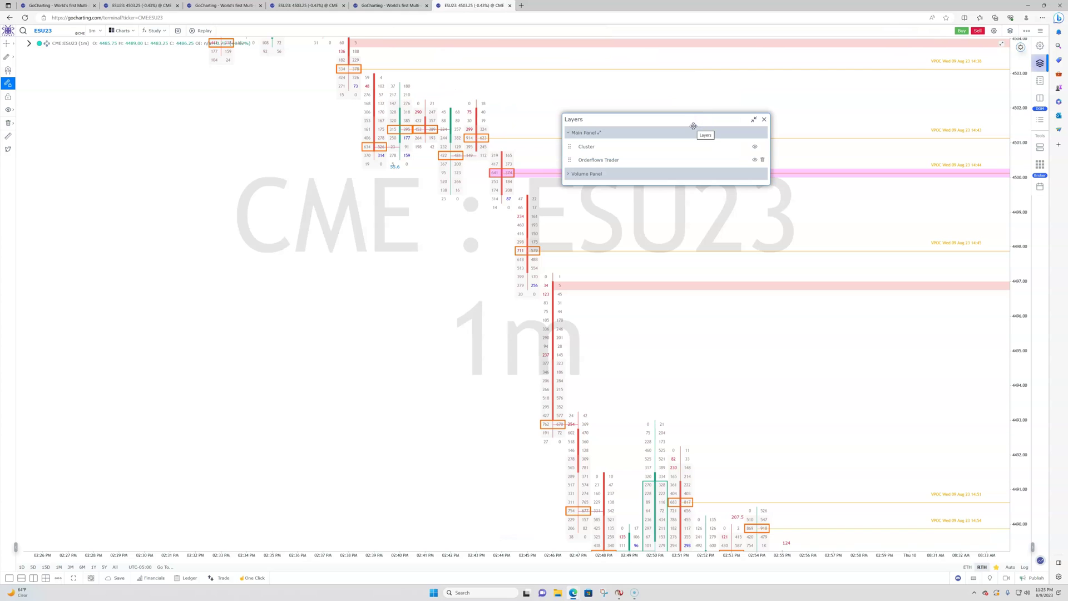
click(579, 148)
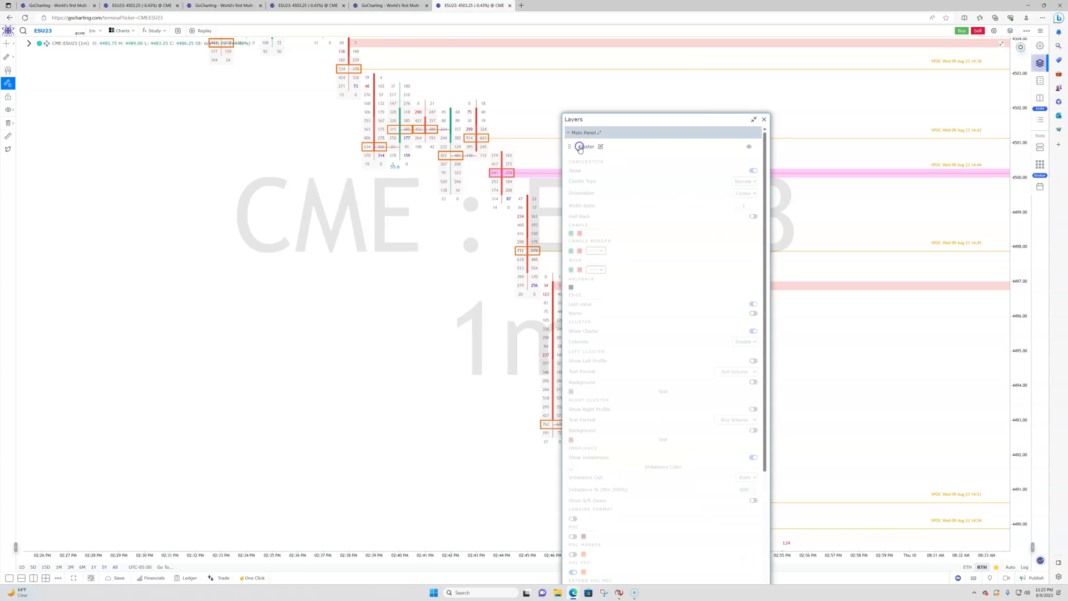
click(584, 148)
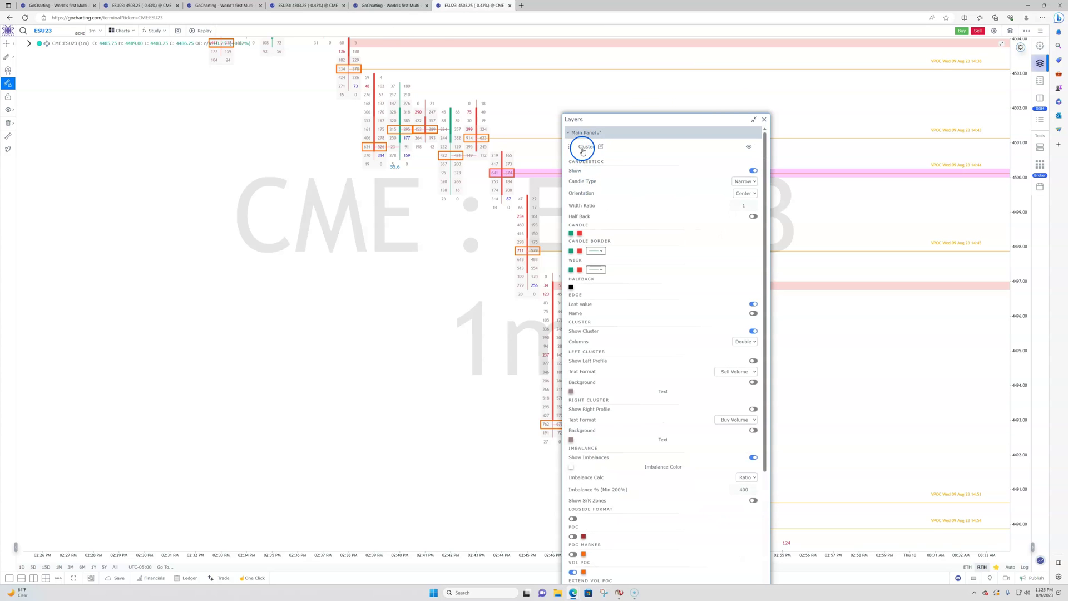
click(600, 163)
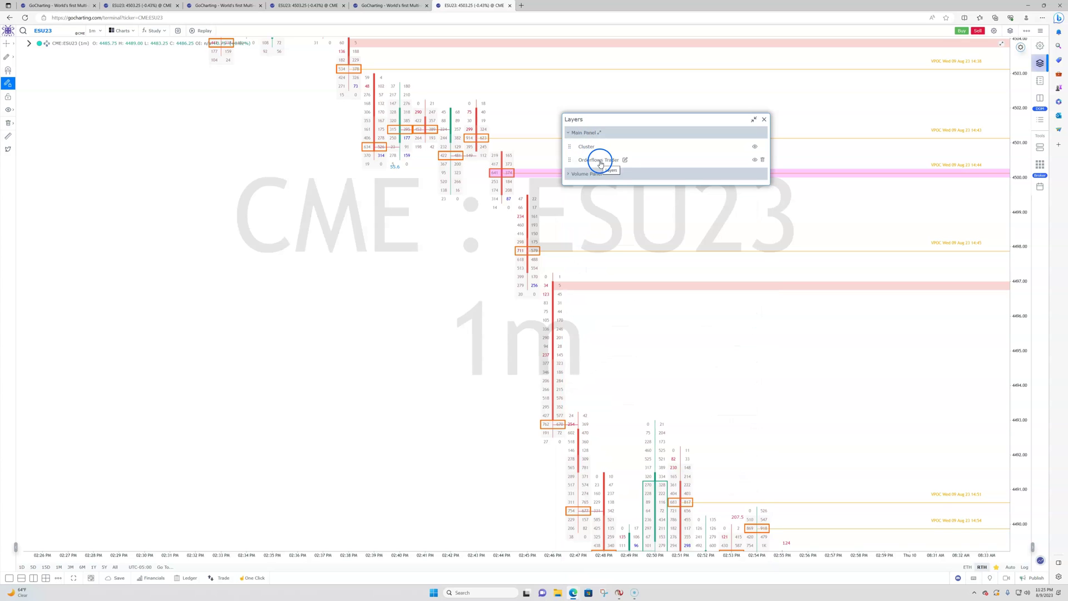
click(587, 147)
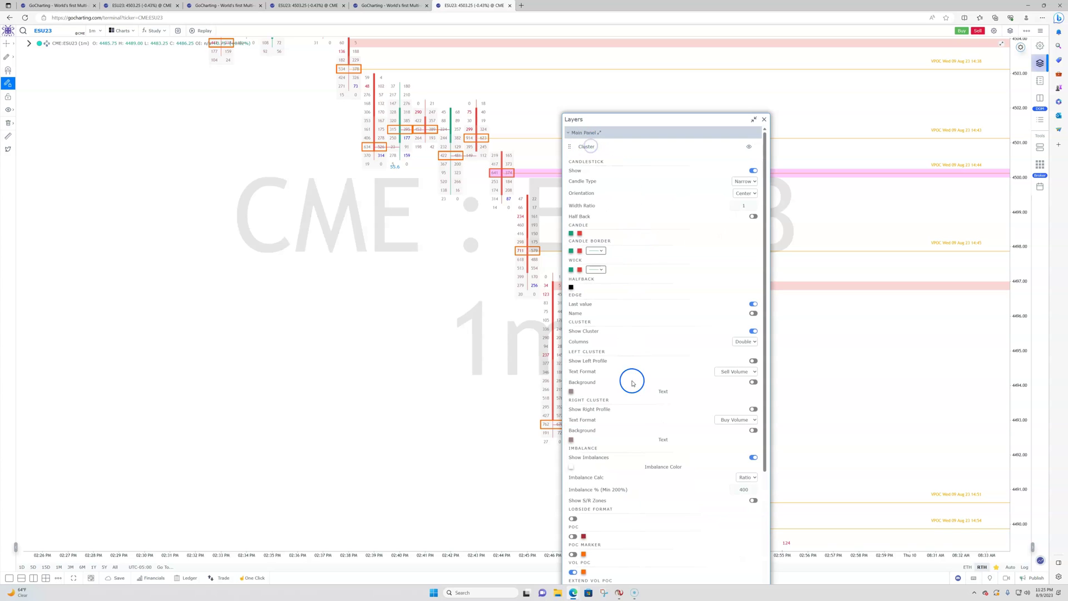
scroll(633, 383, down, 3)
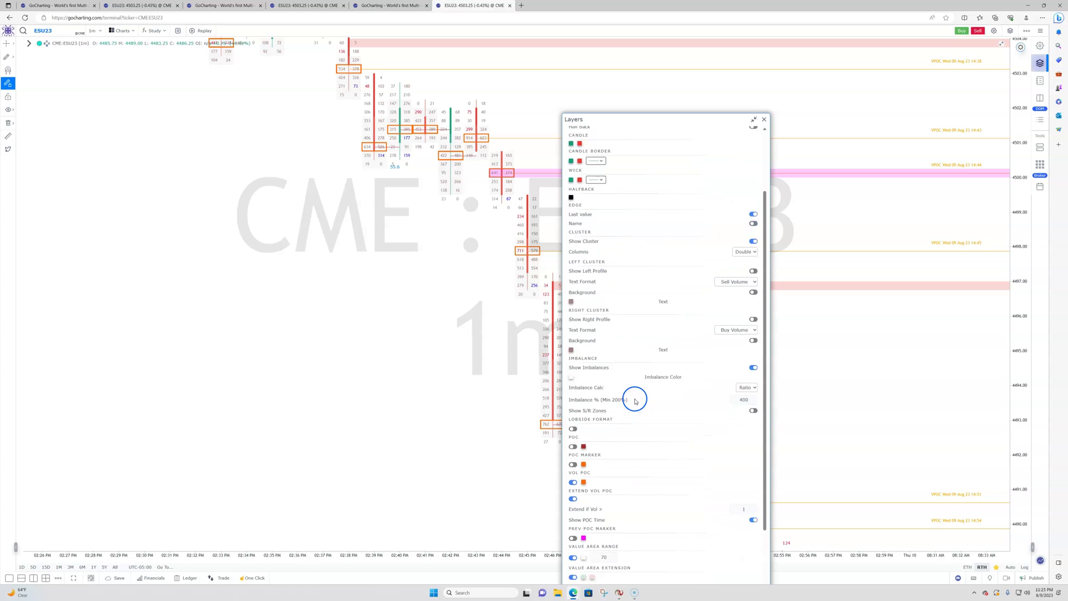
scroll(636, 401, down, 5)
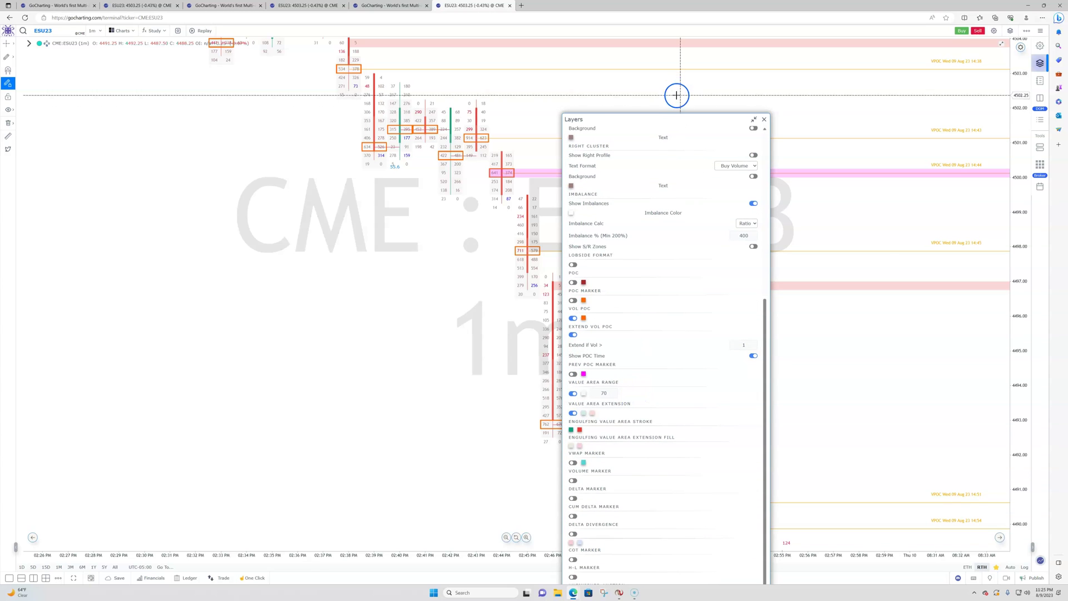
drag(678, 119, 691, 32)
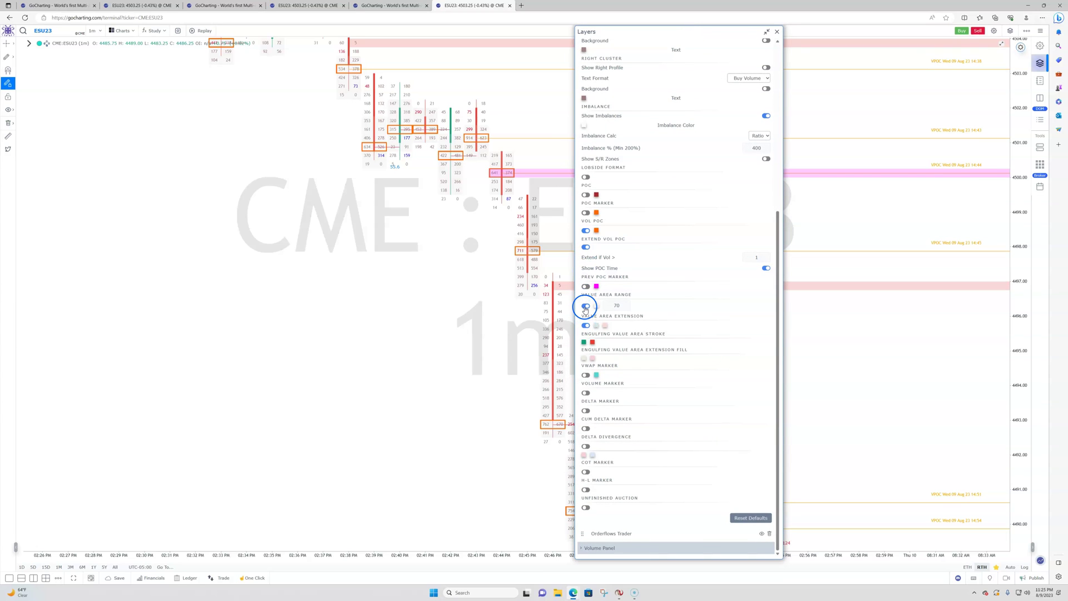
click(586, 287)
click(586, 287)
click(586, 287)
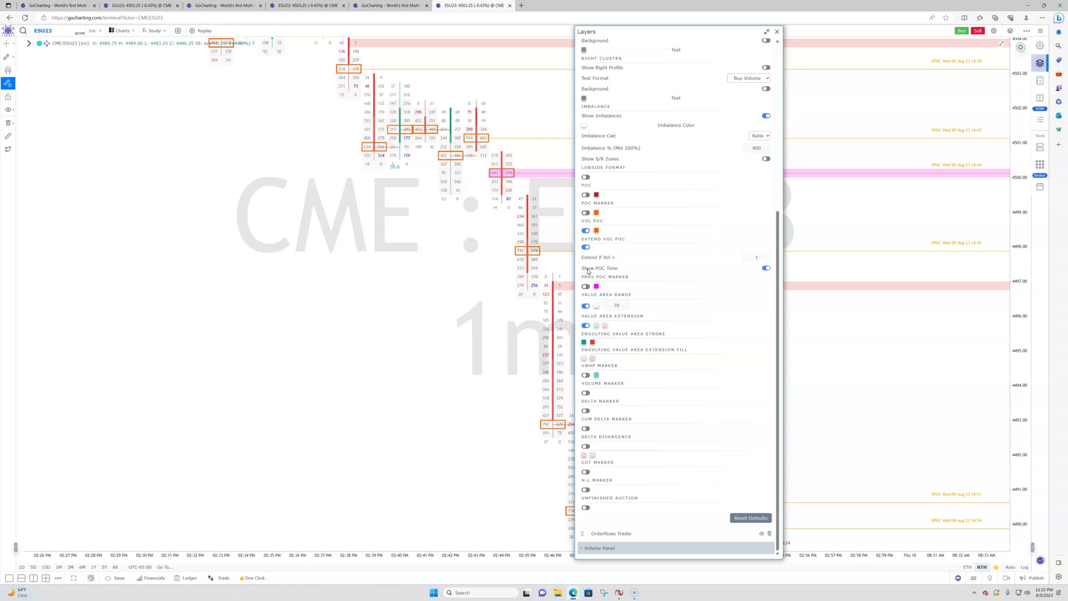
Set the Cluster layer's Value Area Range colour to a darker grey with an opacity of 20.
click(597, 306)
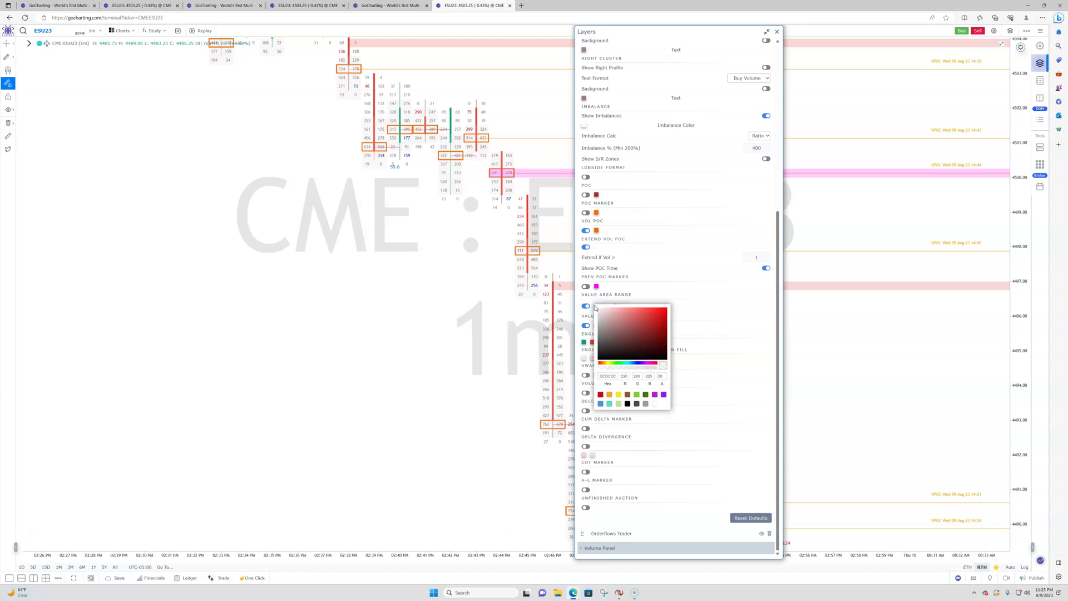
click(645, 403)
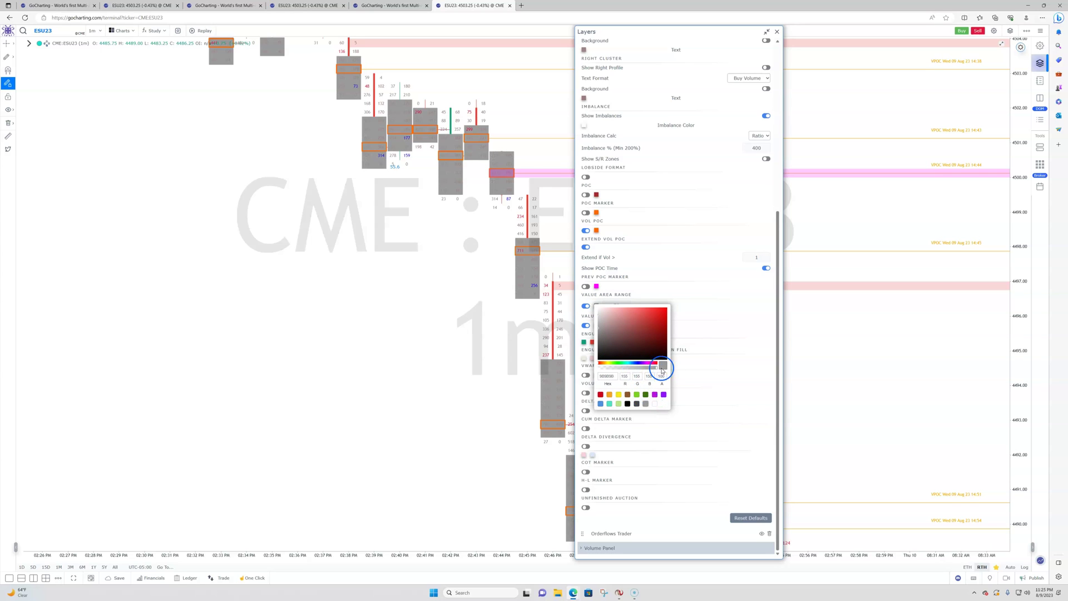
click(619, 368)
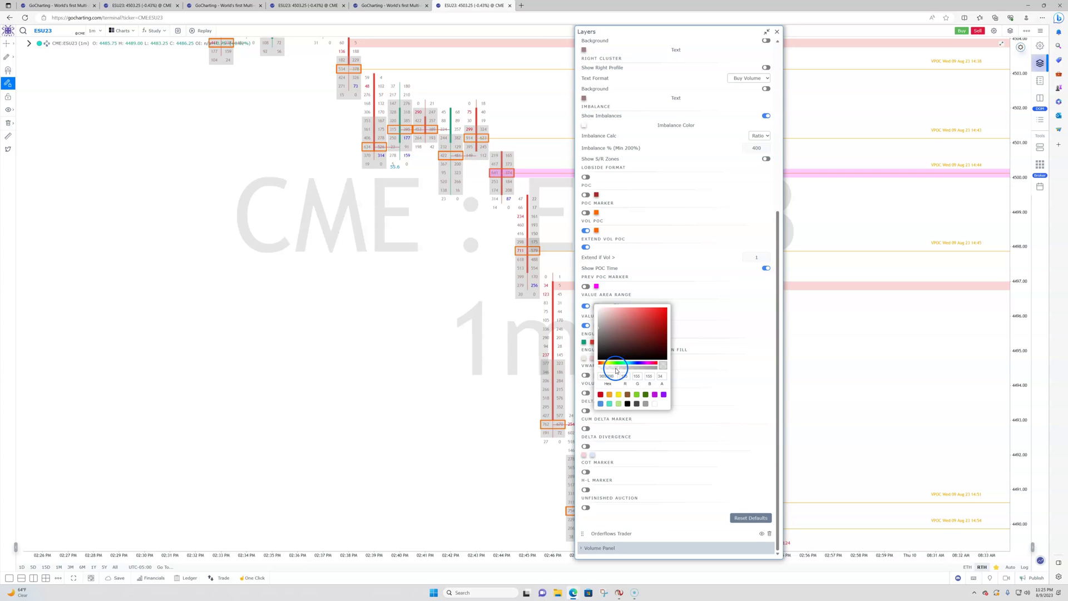
click(613, 369)
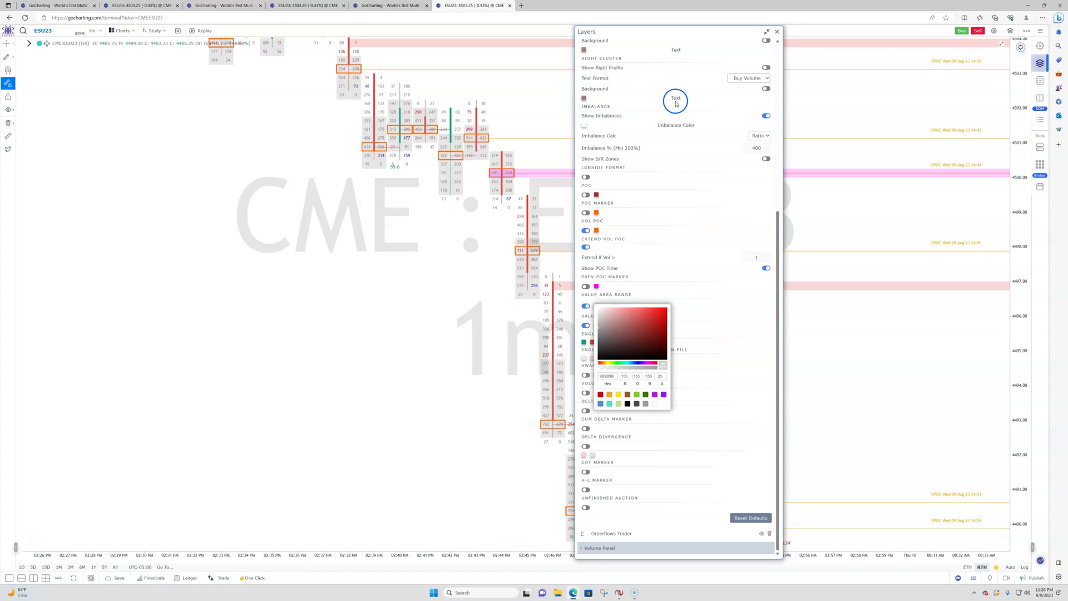
Set the Cluster layer's Left Cluster text colour to black.
drag(676, 103, 700, 202)
scroll(700, 201, up, 4)
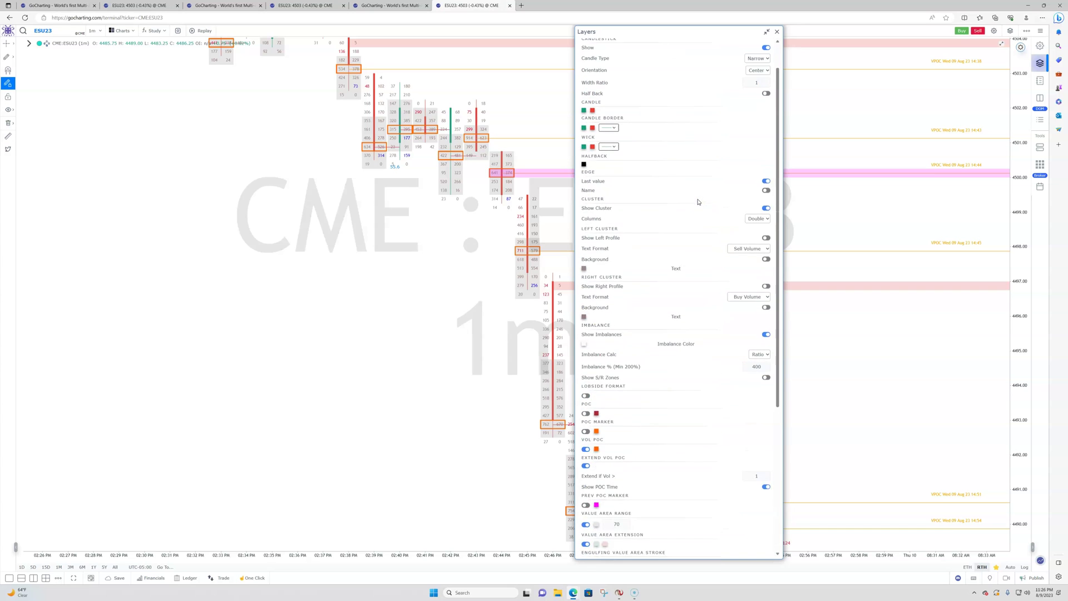
drag(610, 257, 617, 299)
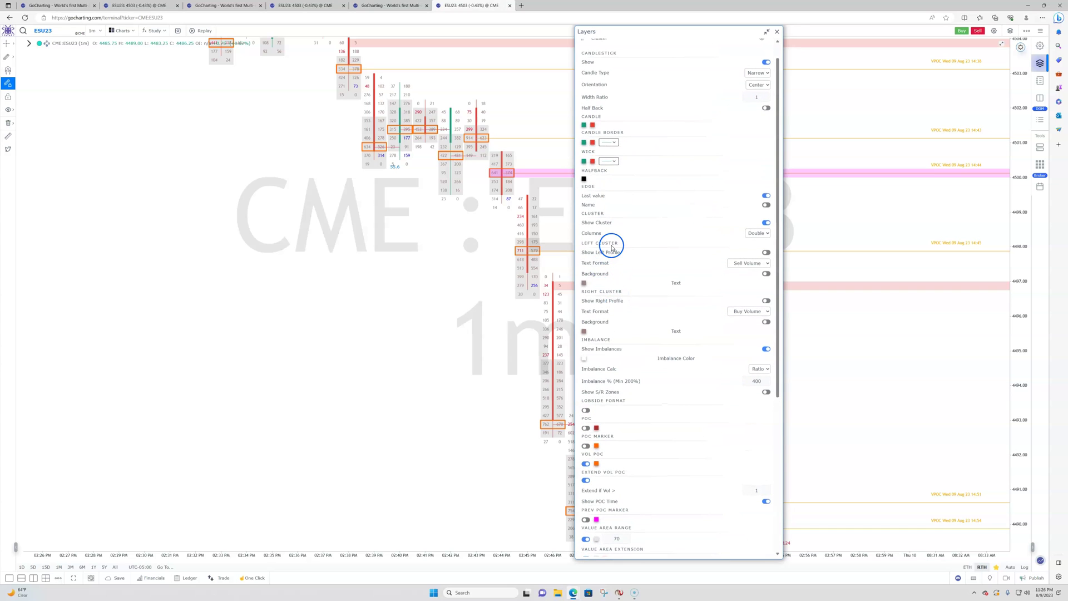
click(584, 284)
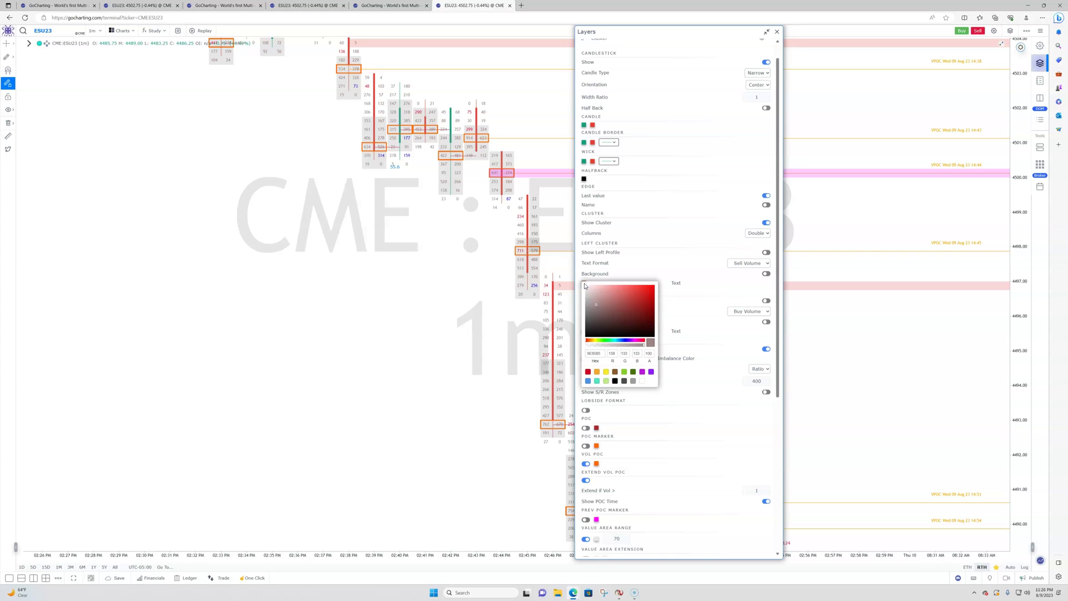
click(615, 381)
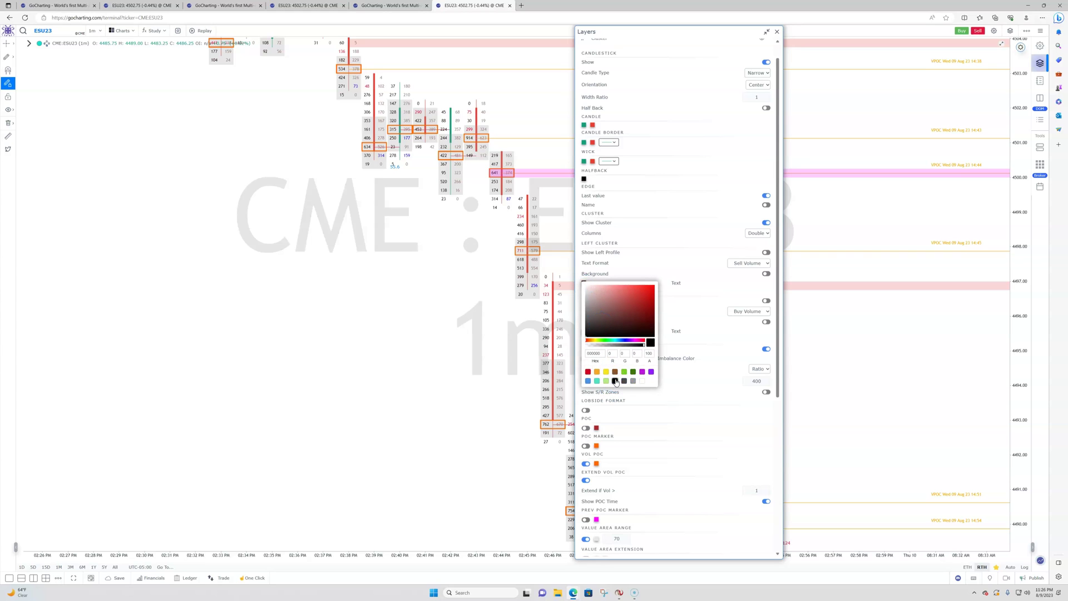
click(655, 255)
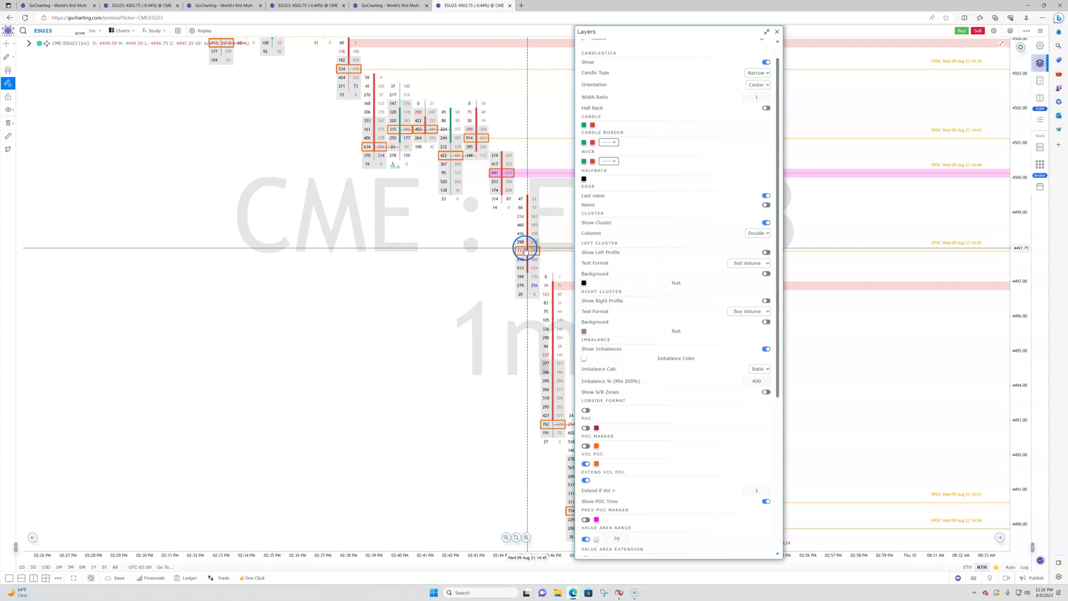
Set the Cluster layer's Right Cluster text colour to black.
click(584, 331)
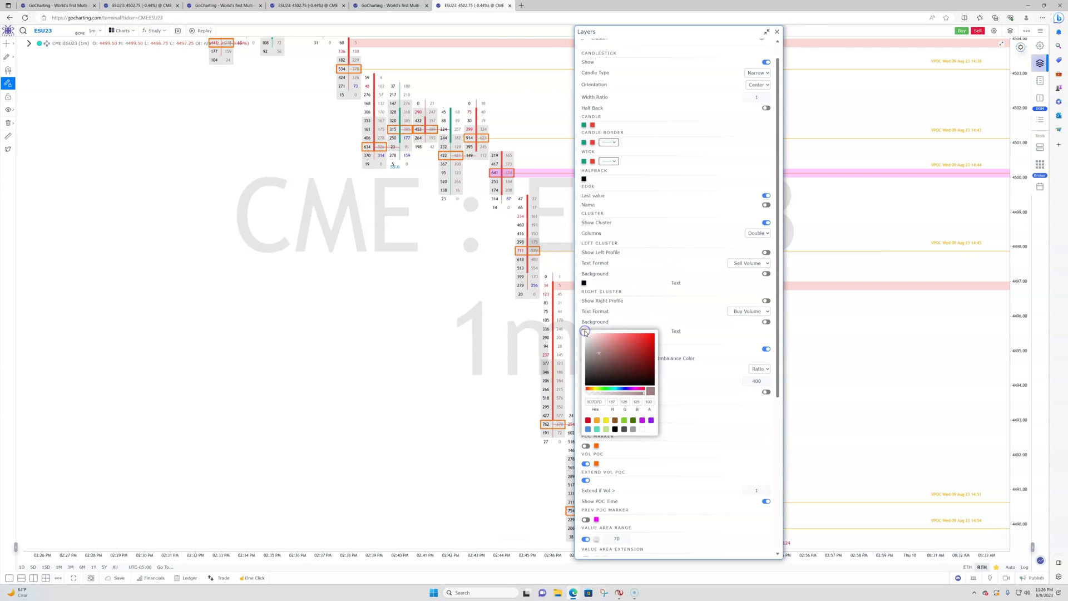
click(615, 429)
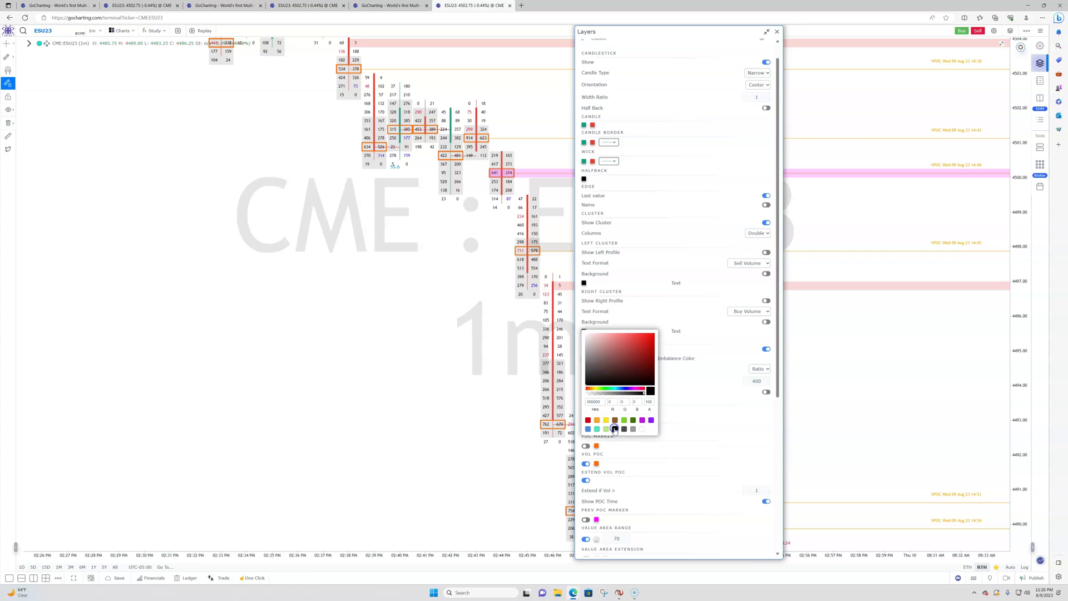
click(777, 348)
click(681, 343)
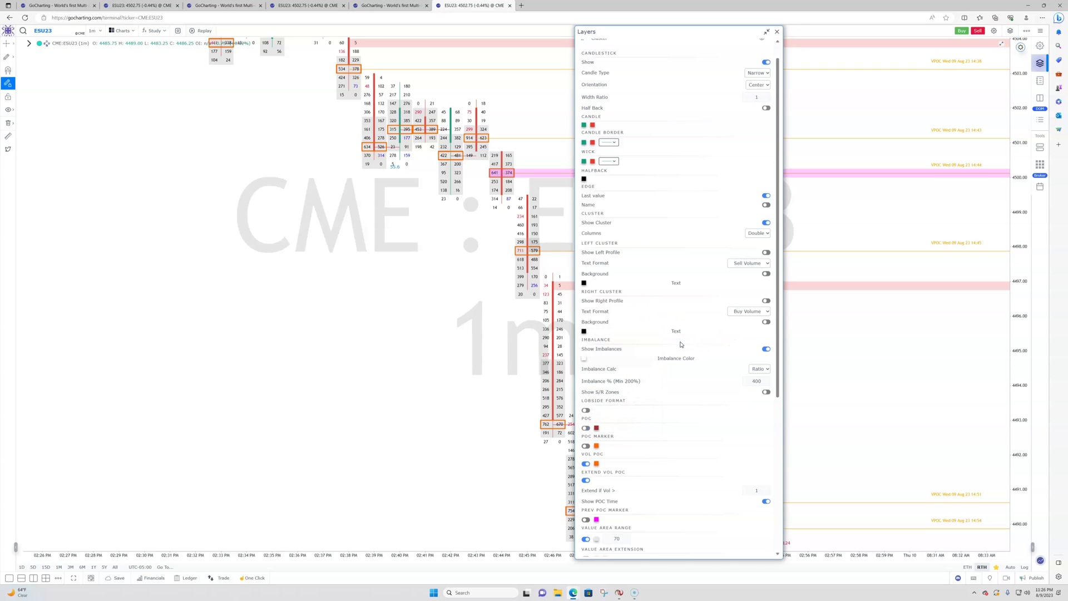
In the Orderflows Trader layer's settings, set the Exhaustion Print threshold to 5 and leave Exhaustion Print switched off.
scroll(681, 344, down, 5)
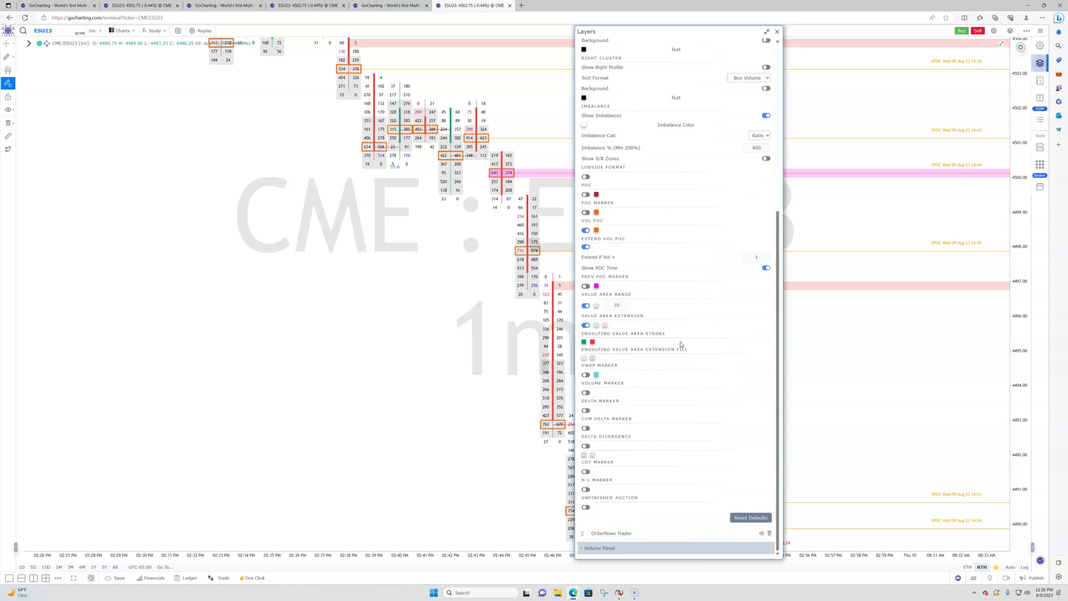
click(602, 538)
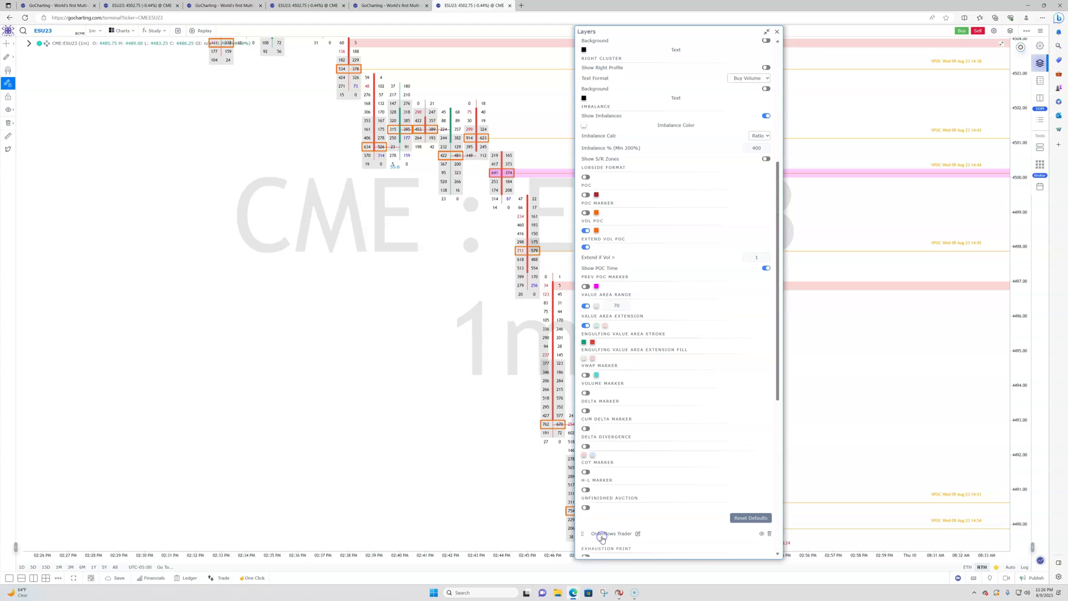
scroll(610, 494, down, 7)
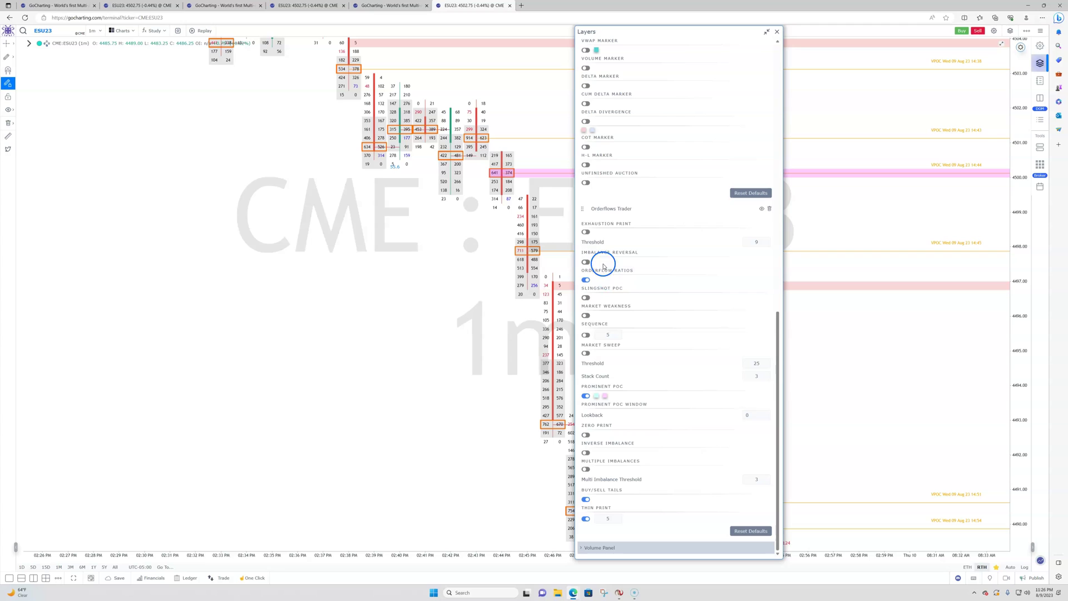
click(587, 232)
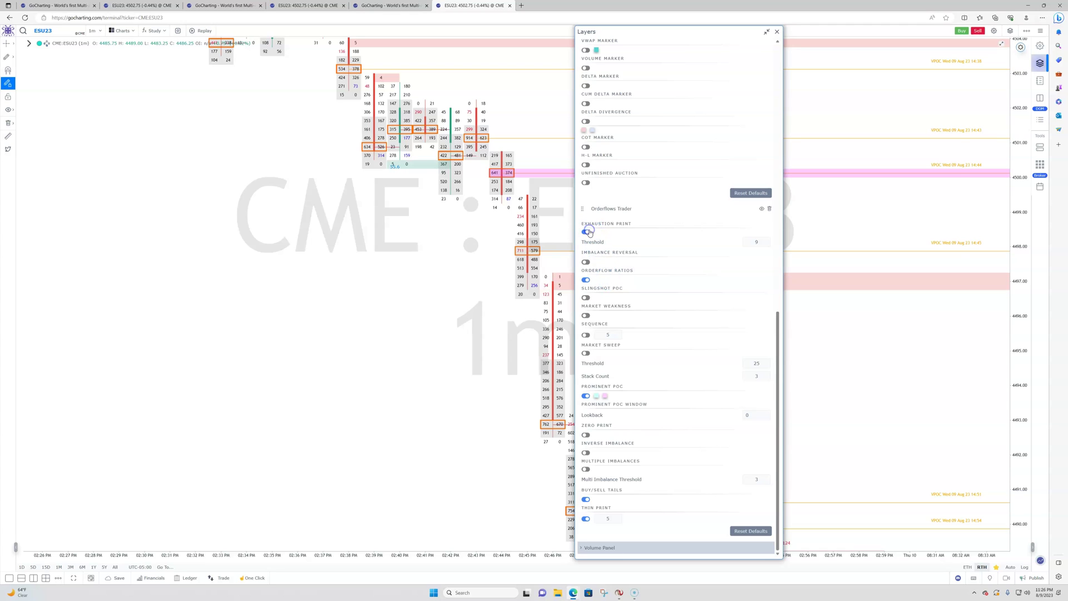
click(760, 241)
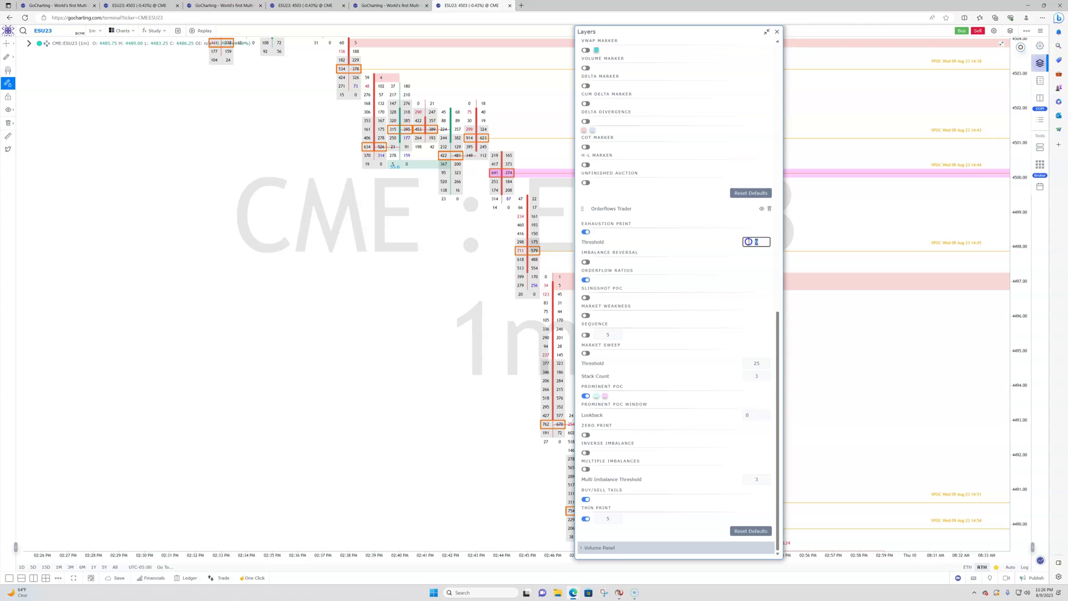
text(5)
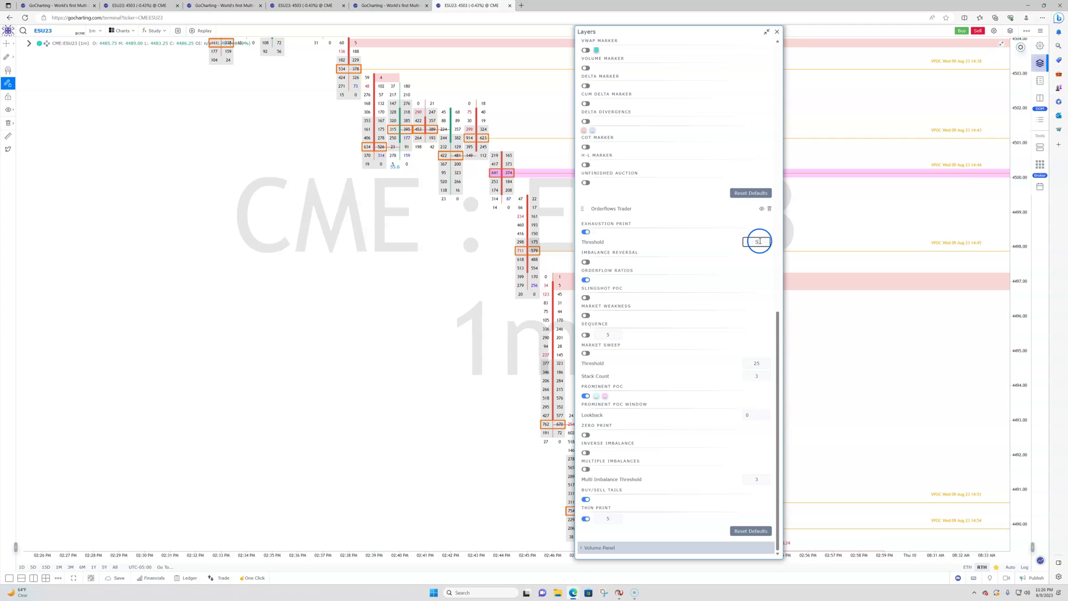
click(585, 232)
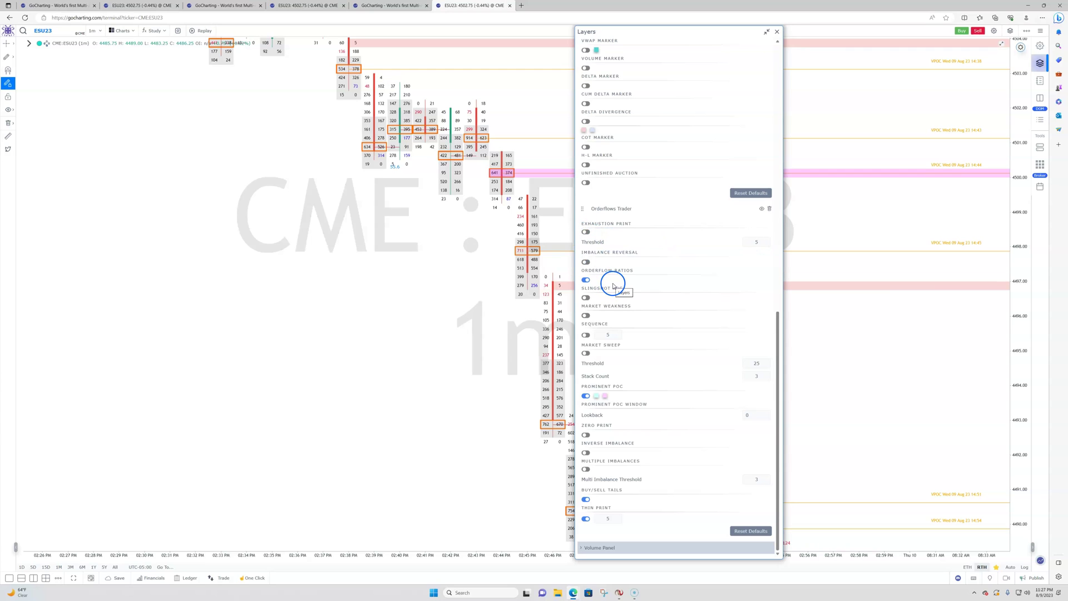
Toggle Thin Print in the Orderflows Trader settings to compare its effect on the chart.
click(587, 520)
click(585, 519)
click(586, 520)
scroll(650, 475, up, 5)
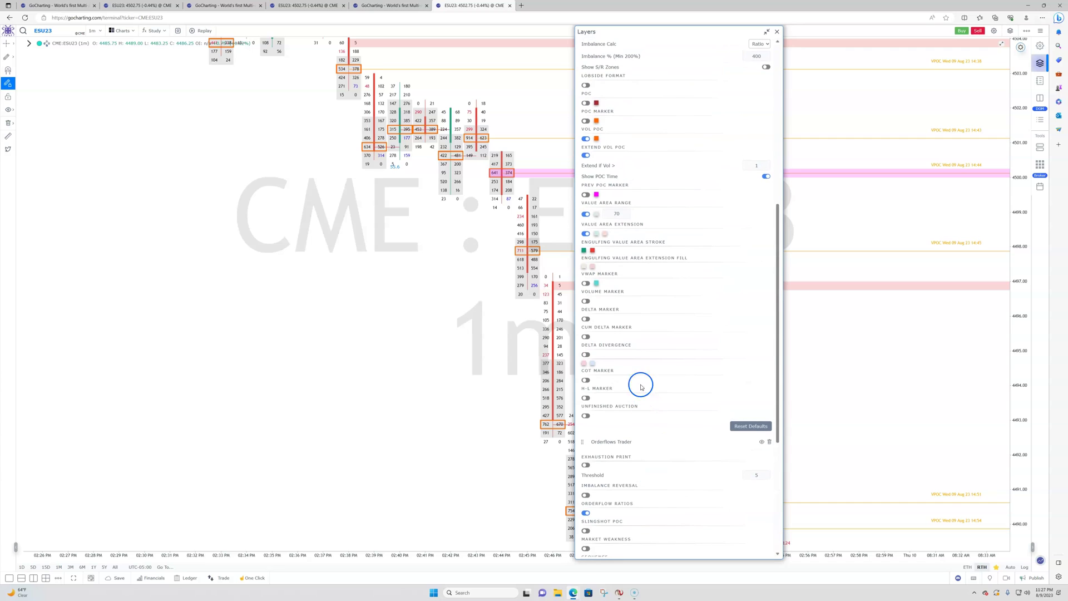
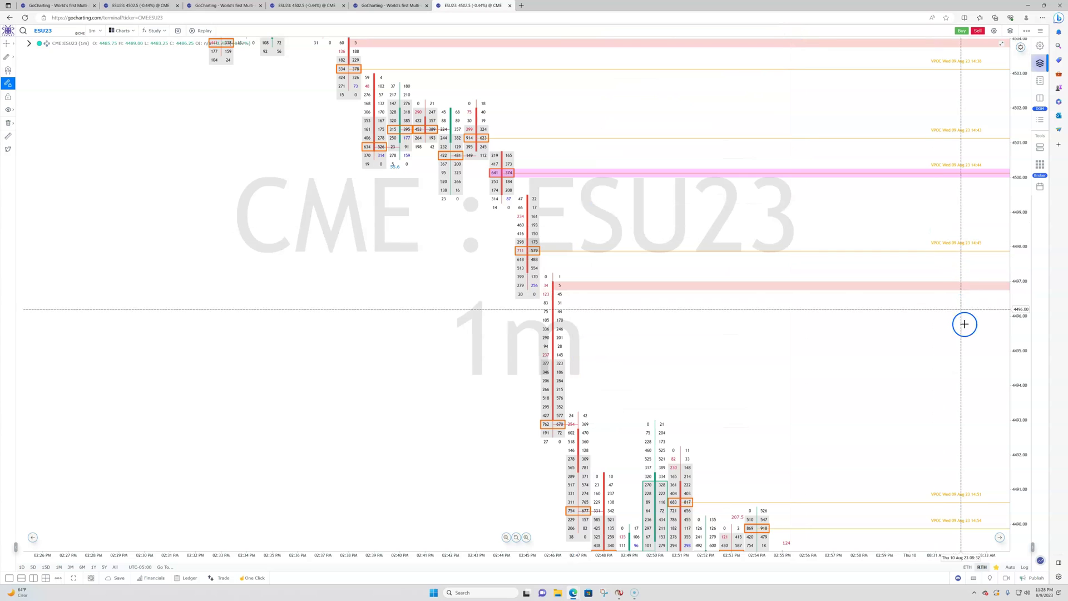
Examine the earlier ESU23 cluster bars back to about 1:28 PM for prominent POC zones and orderflow ratio numbers.
drag(437, 394, 739, 386)
drag(714, 421, 717, 407)
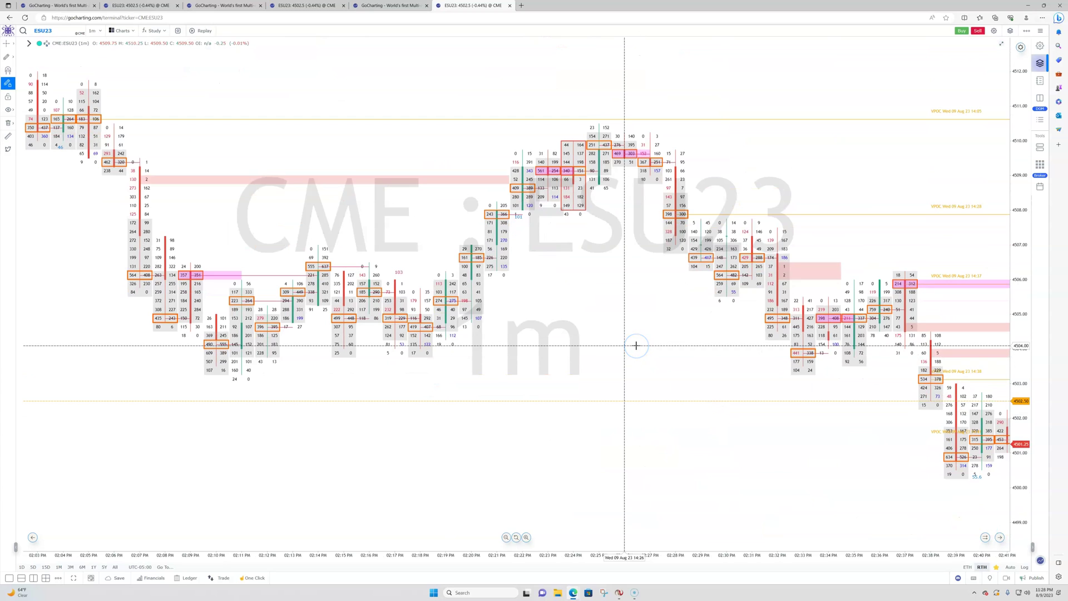
click(512, 429)
click(600, 150)
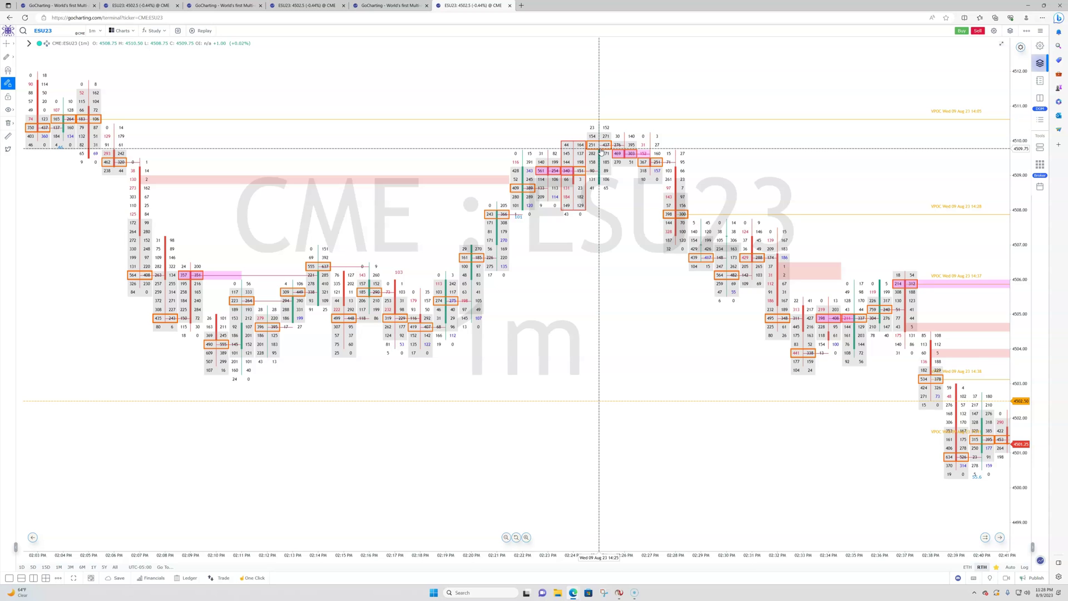
drag(601, 150, 789, 334)
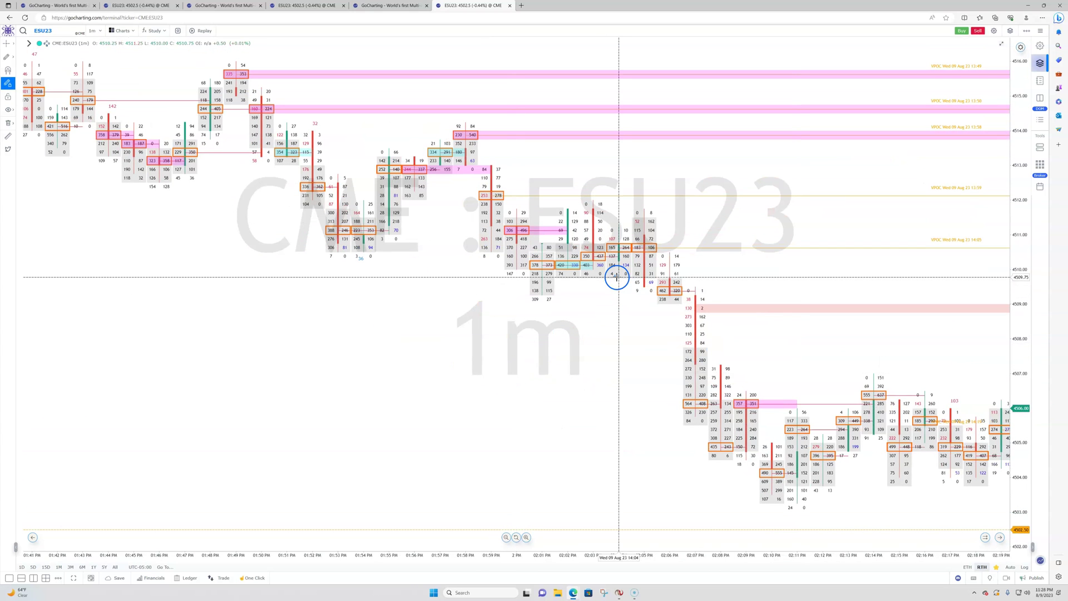
drag(593, 360, 807, 378)
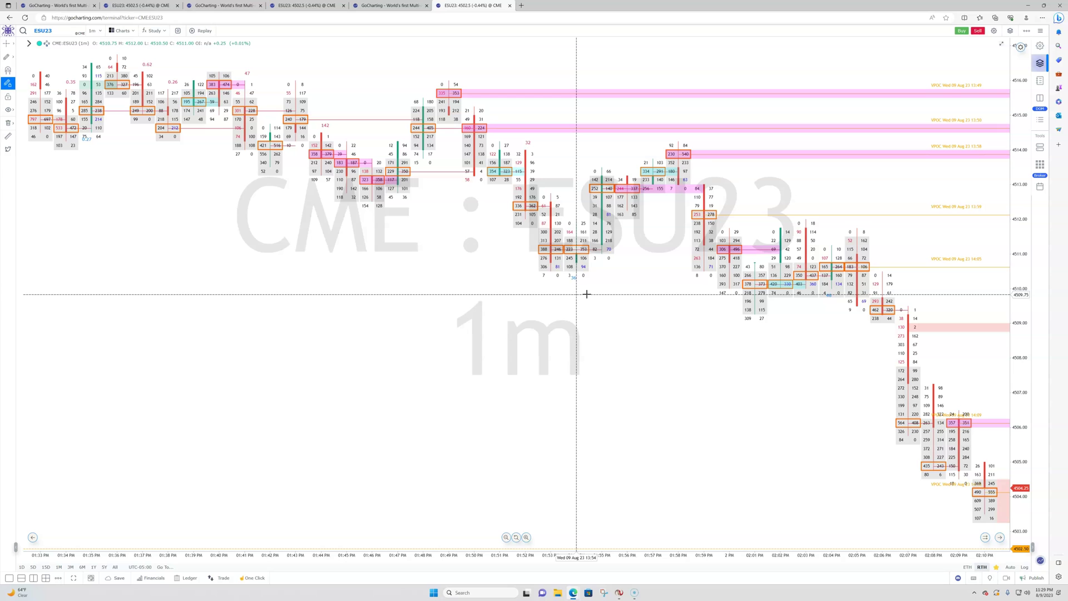
click(584, 270)
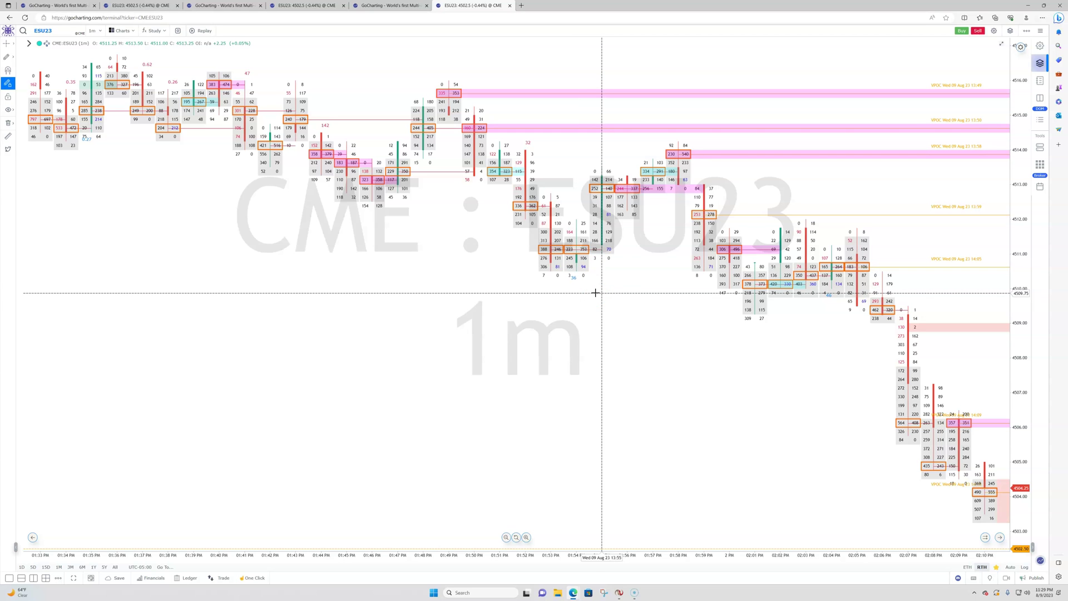
drag(515, 351, 630, 384)
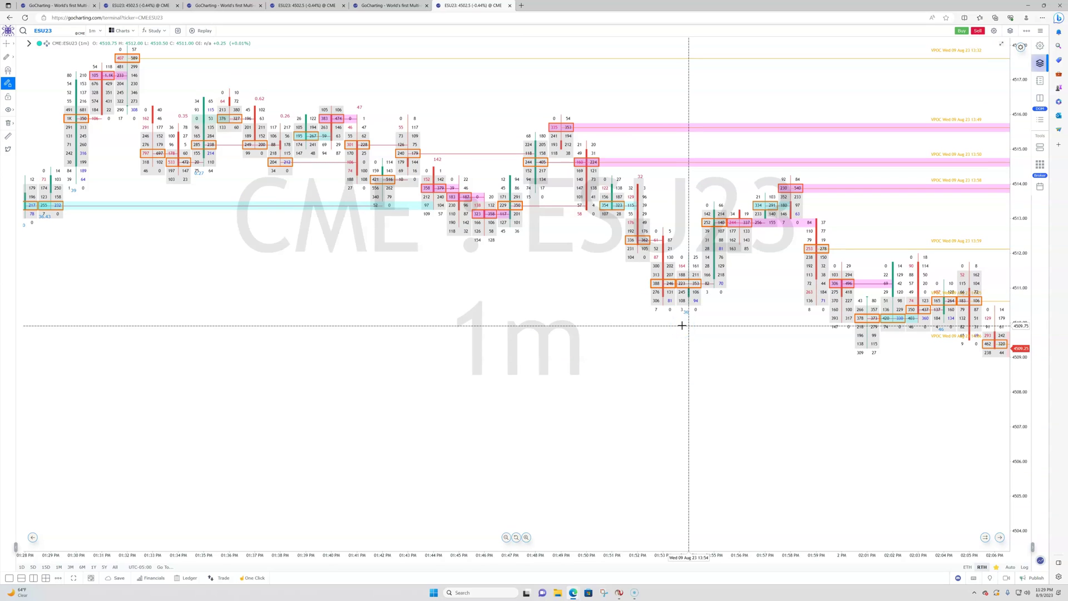
click(684, 306)
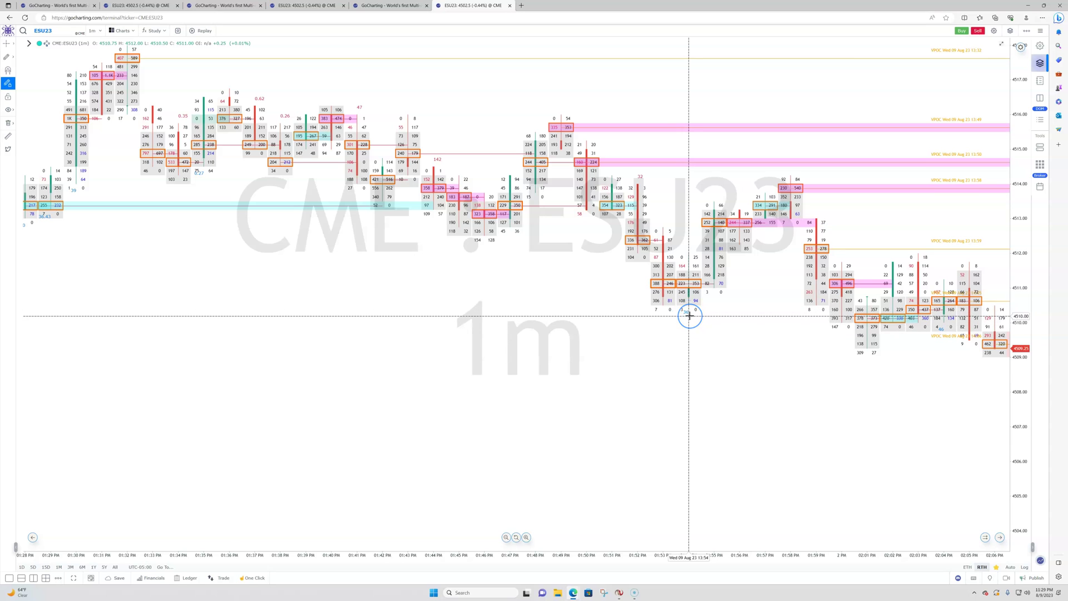
click(406, 170)
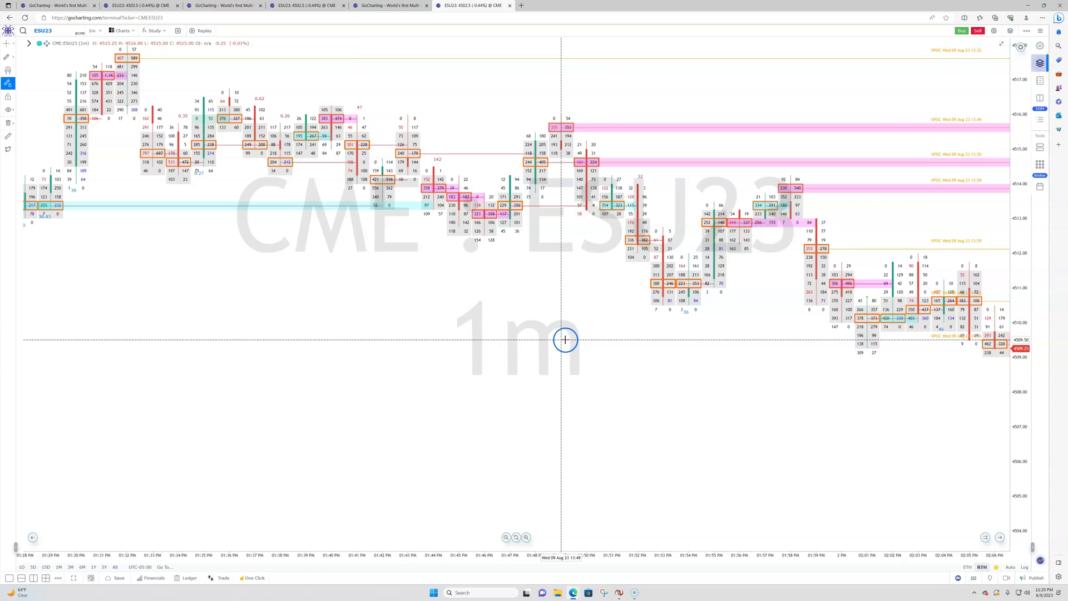
right_click(620, 386)
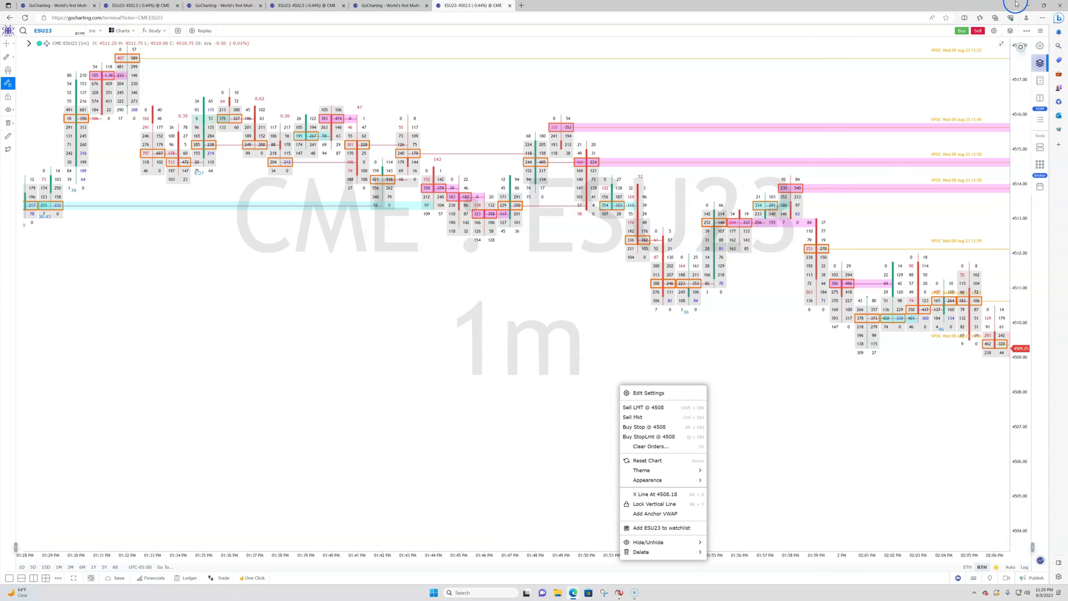
Reopen the chart's layers and switch on the Delta Marker and Cum Delta Marker for the Cluster layer.
click(1010, 31)
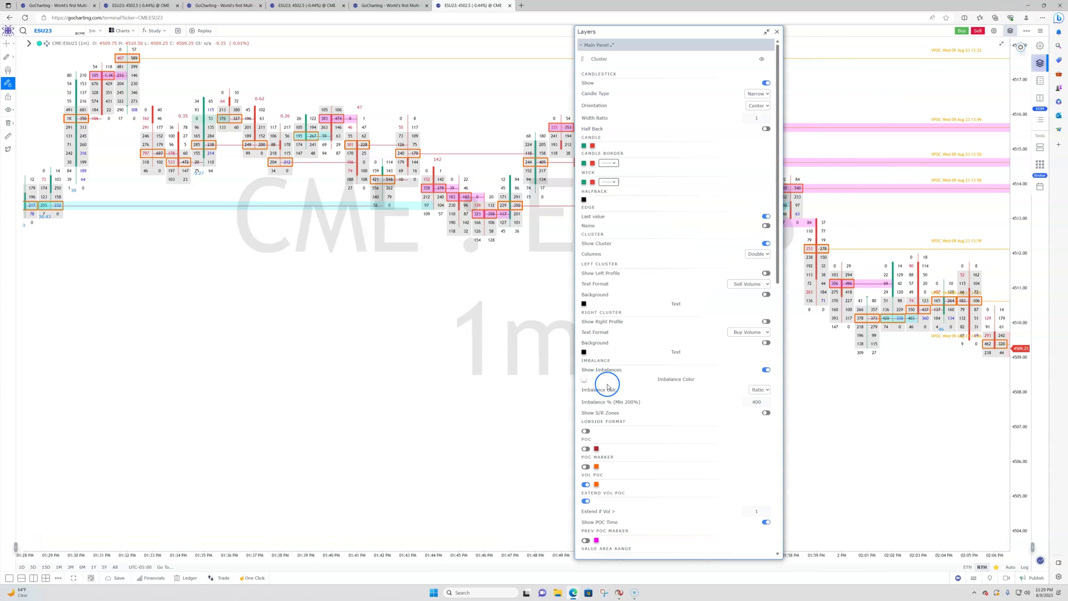
scroll(608, 384, down, 2)
scroll(608, 384, up, 2)
click(595, 58)
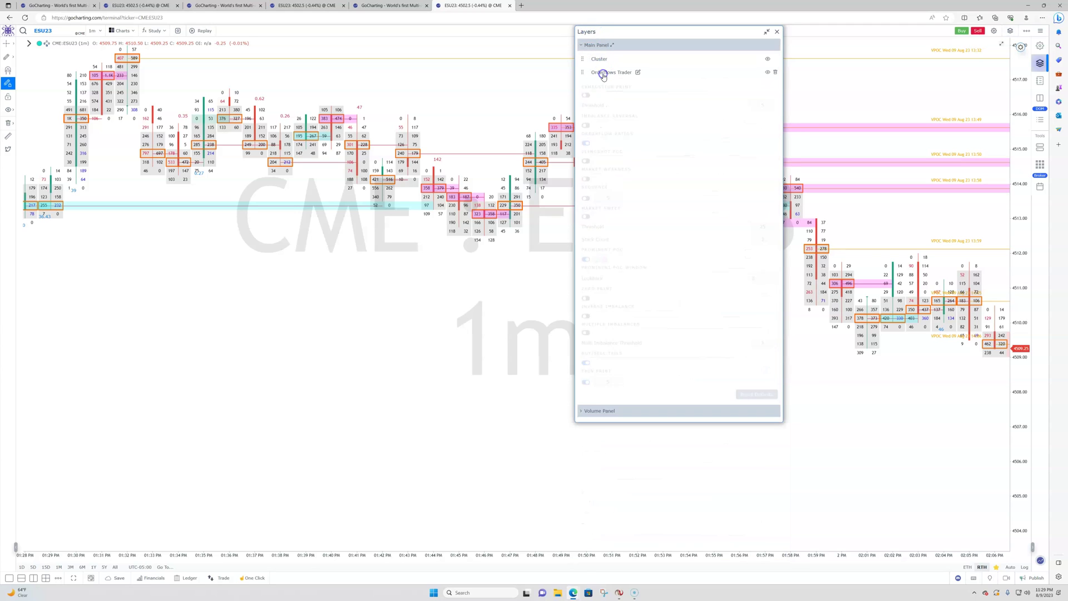
click(604, 76)
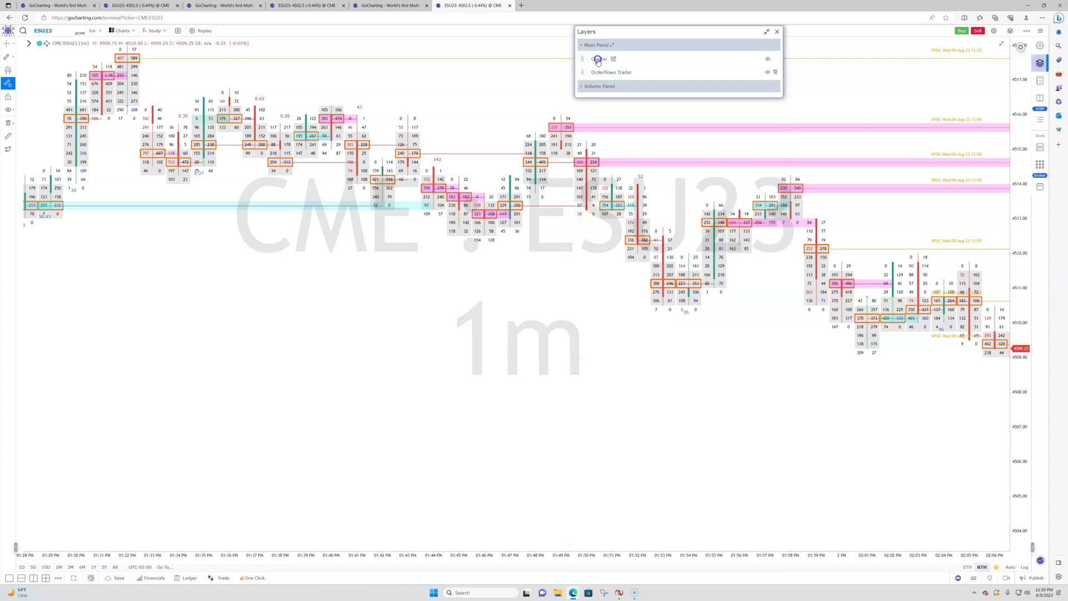
click(598, 60)
scroll(619, 334, down, 10)
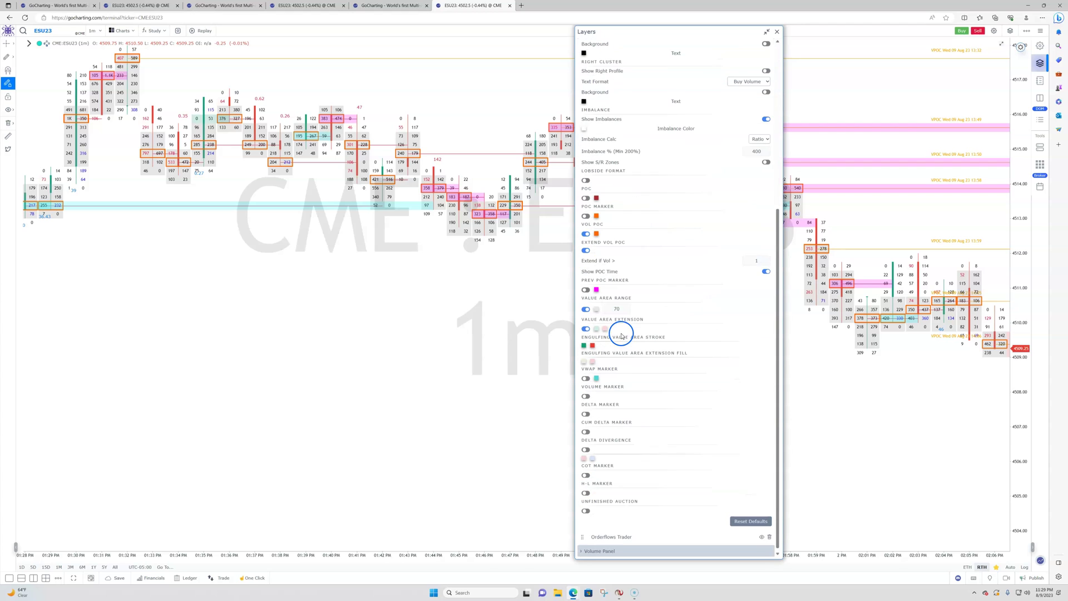
click(586, 411)
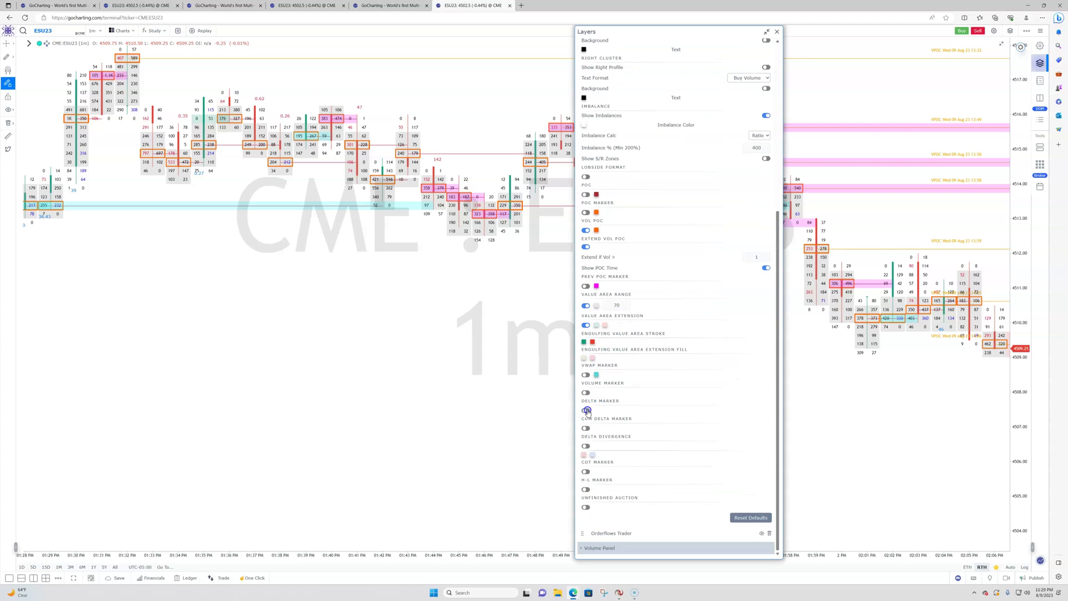
click(586, 412)
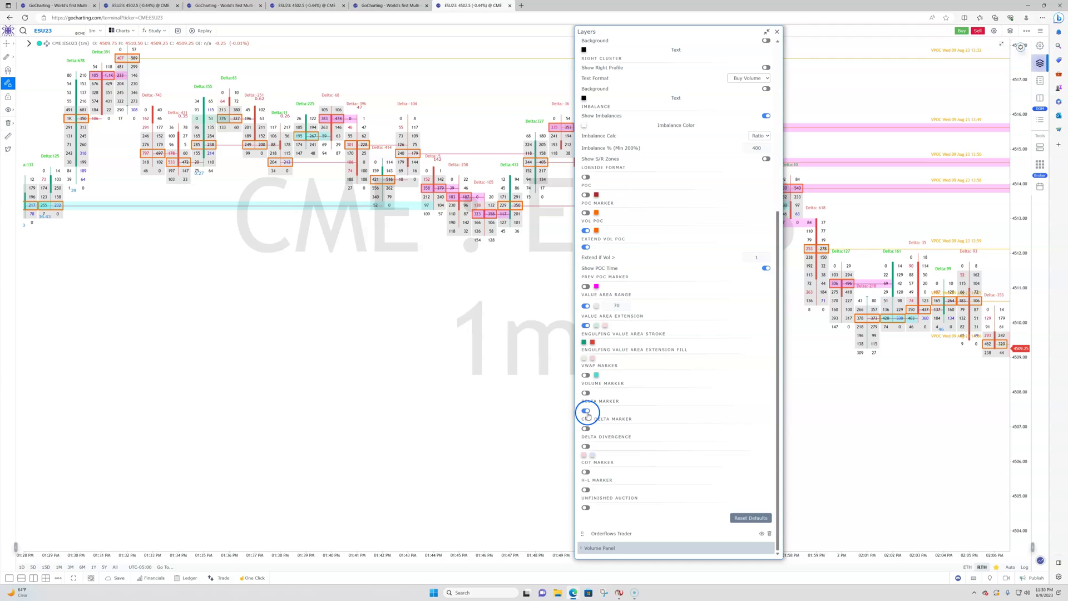
click(586, 428)
click(586, 445)
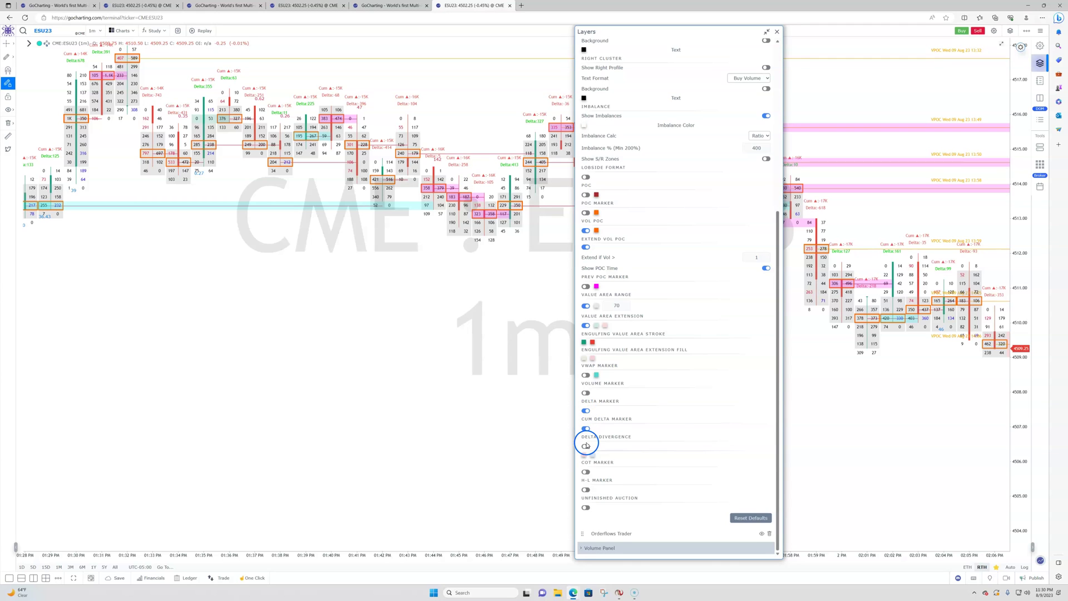
Try the Cluster layer's Volume Marker on the bars and switch it back off.
click(691, 158)
click(586, 393)
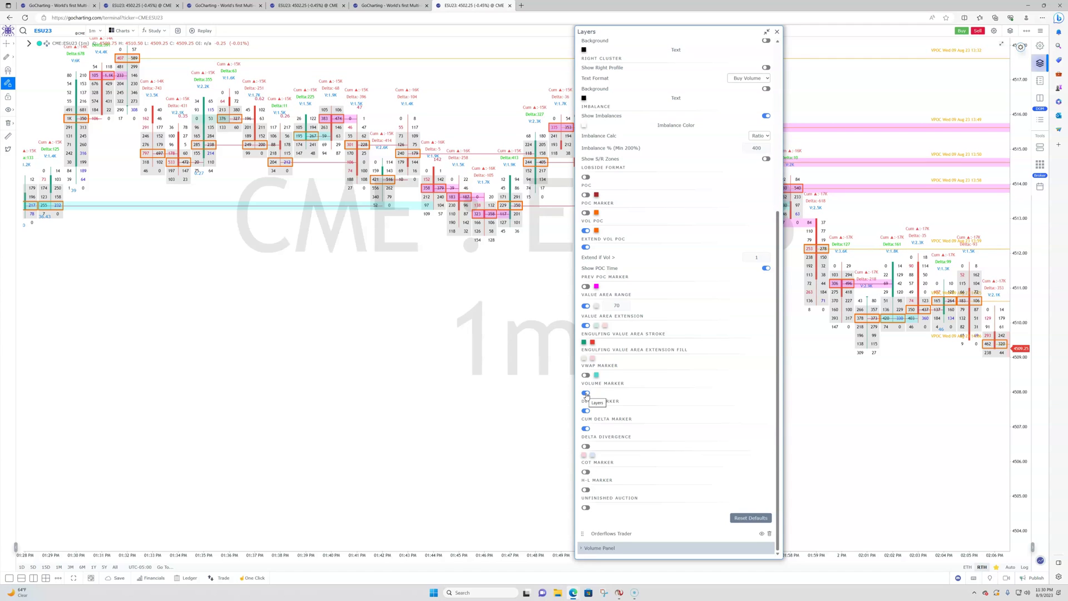
click(586, 394)
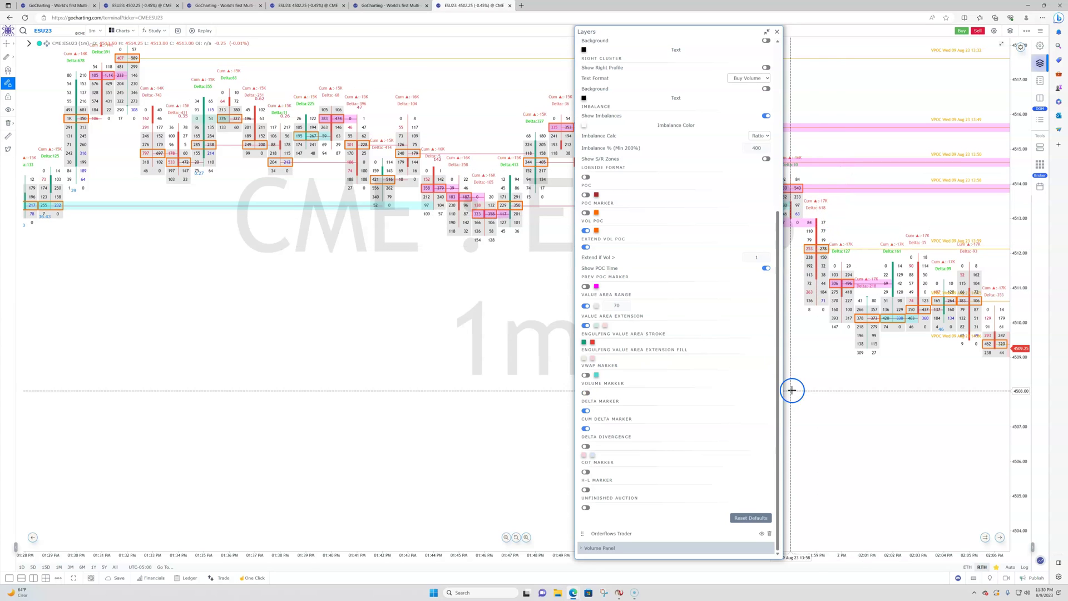
Close the layer settings and add the Bar Statistics orderflow study to the ESU23 chart.
click(777, 31)
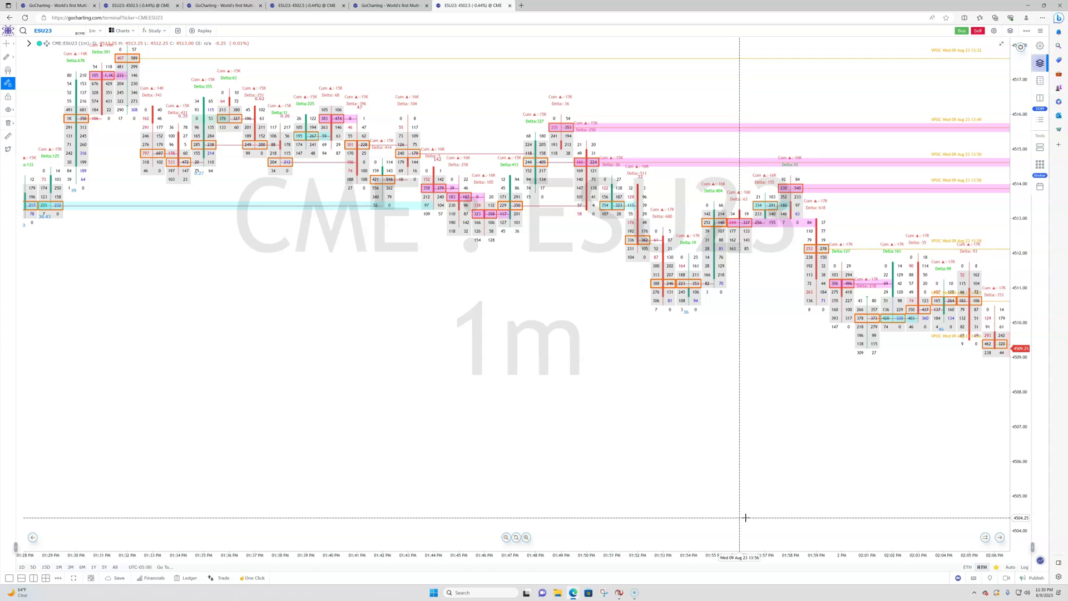
click(805, 319)
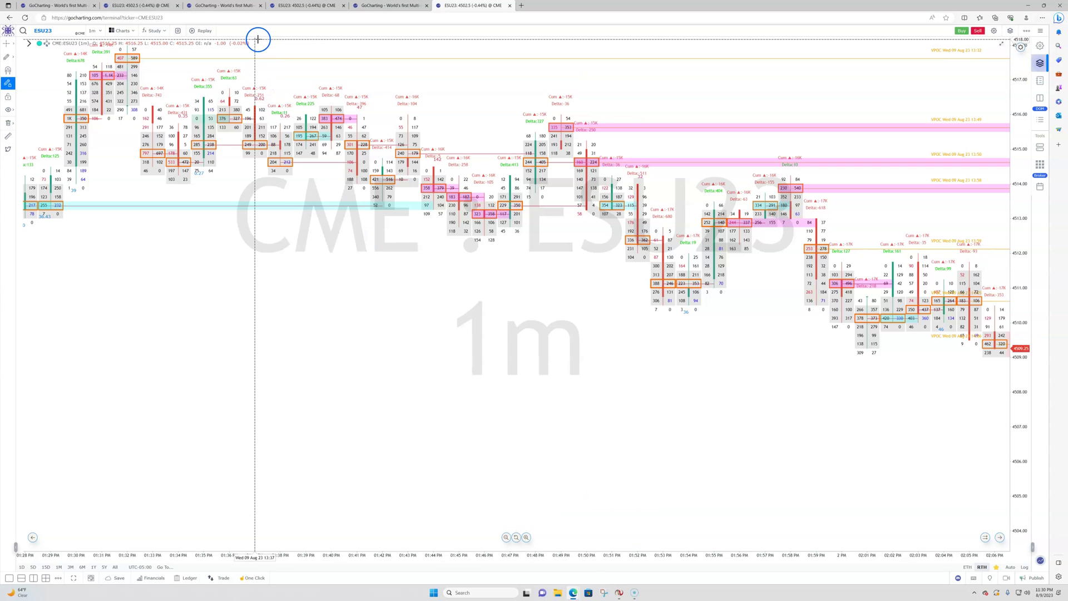
click(160, 32)
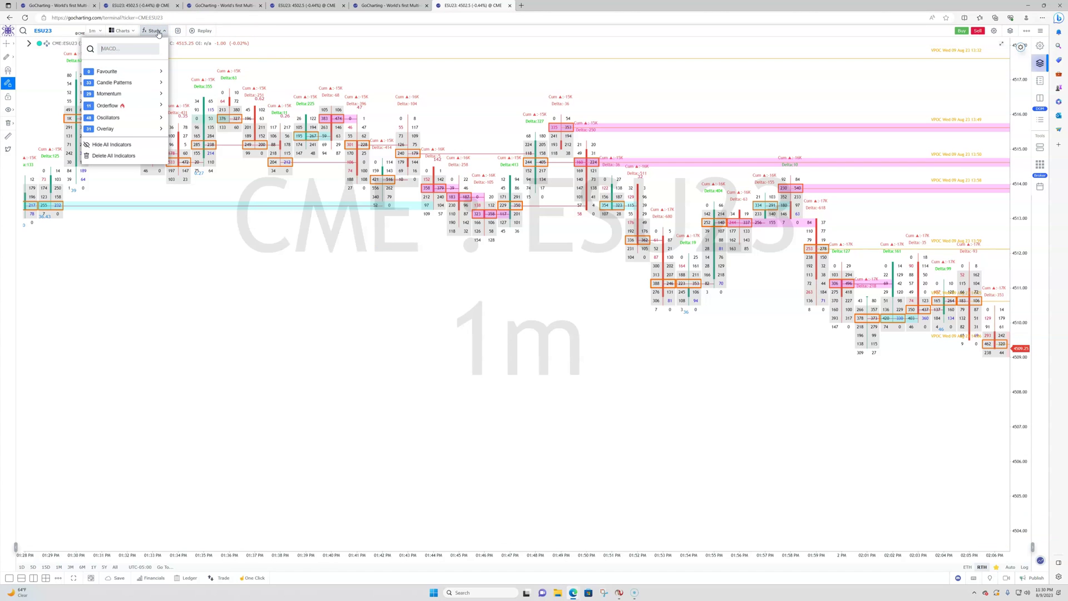
mouse_move(142, 106)
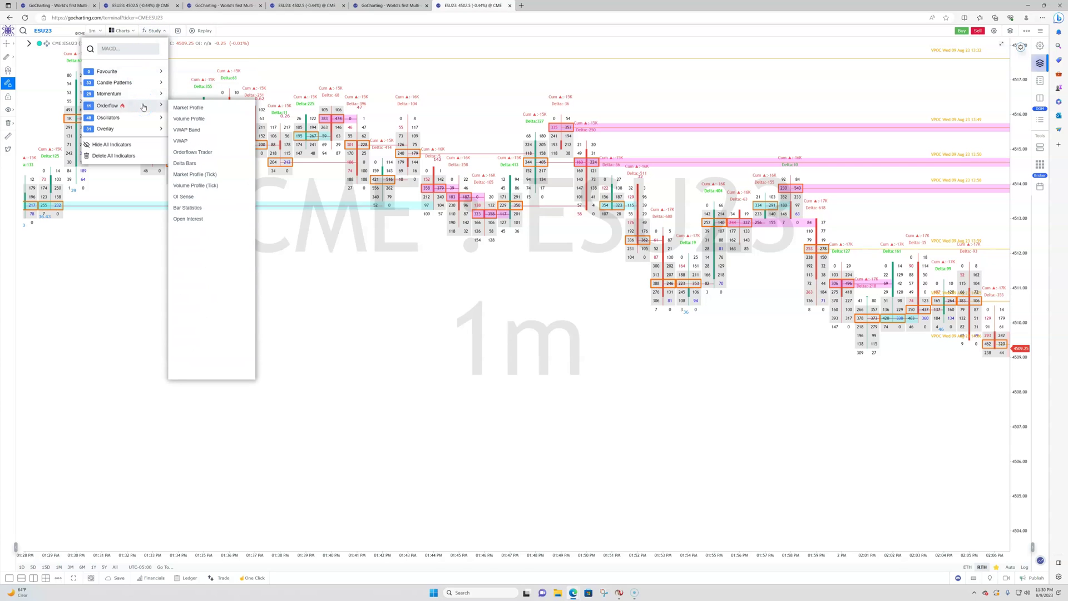
click(206, 210)
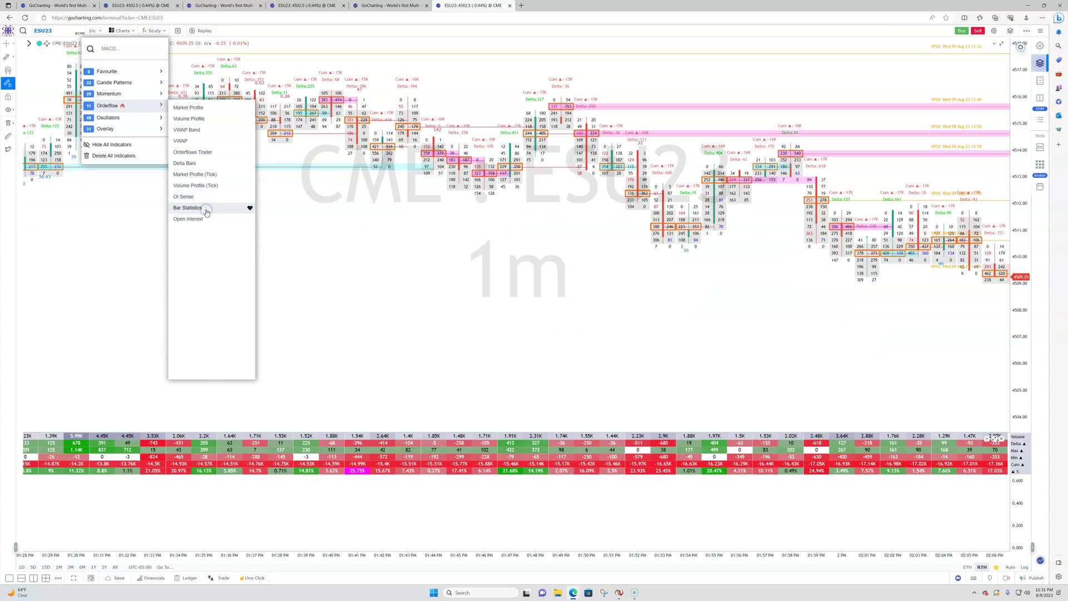
Shrink the Bar Statistics pane to just its rows of values beneath the cluster bars.
click(667, 432)
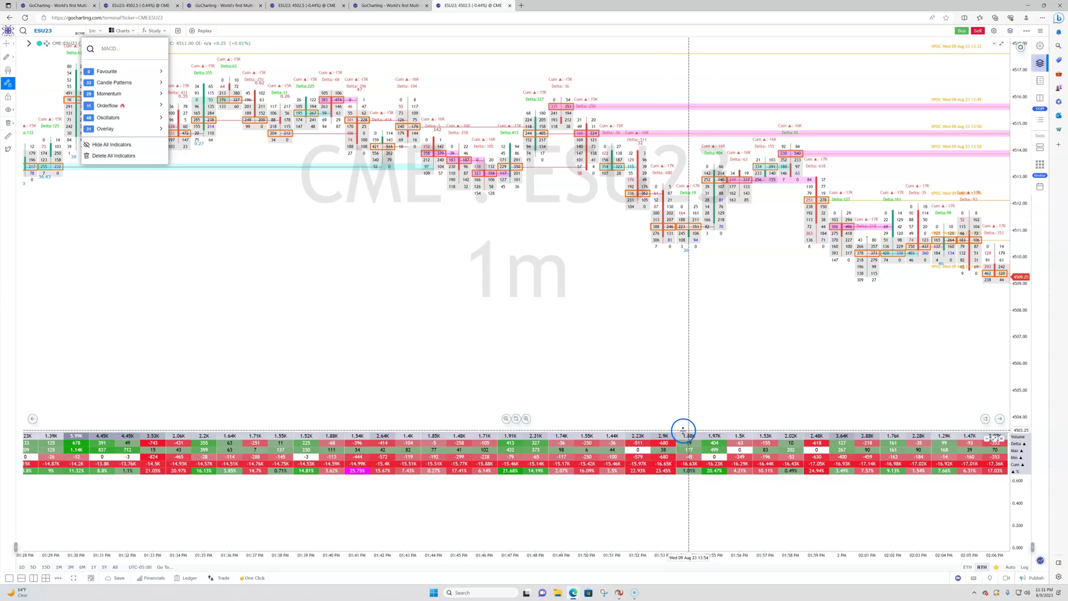
mouse_move(684, 429)
mouse_down()
mouse_move(694, 415)
mouse_move(693, 432)
mouse_up()
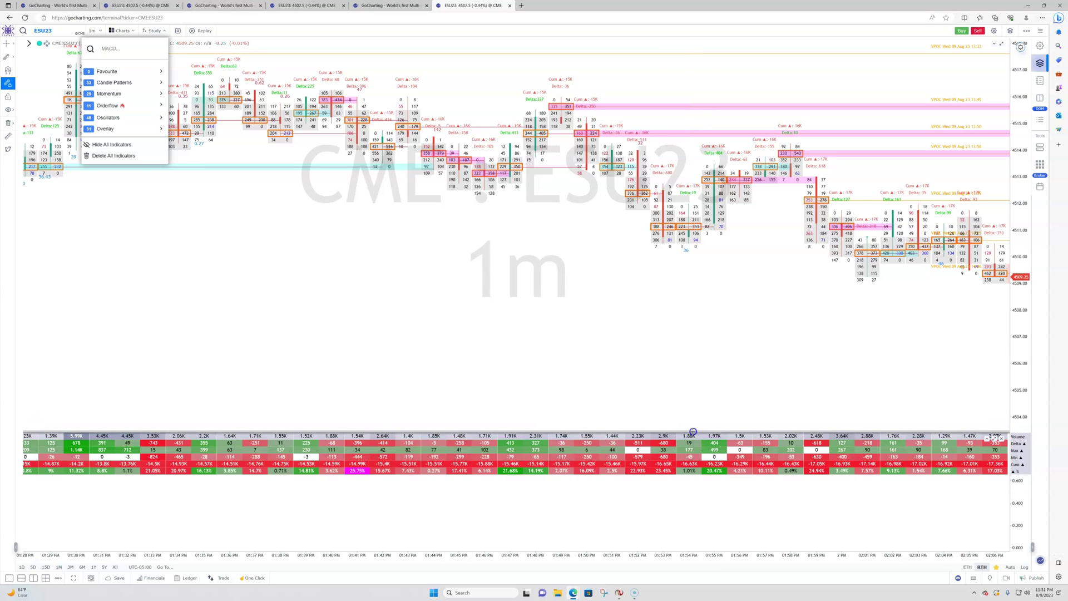
click(693, 431)
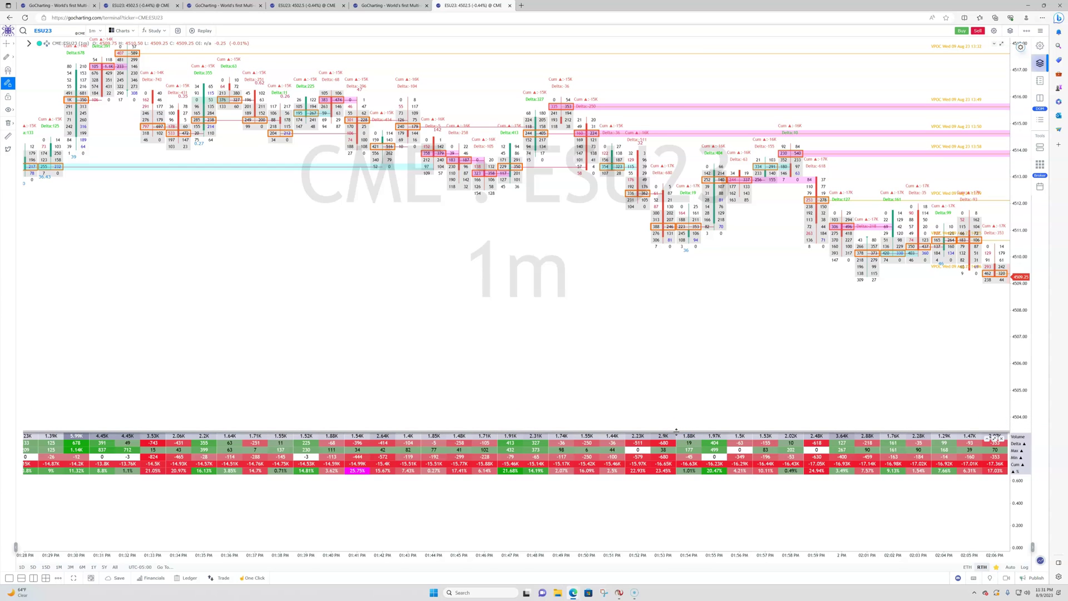
drag(676, 432, 676, 509)
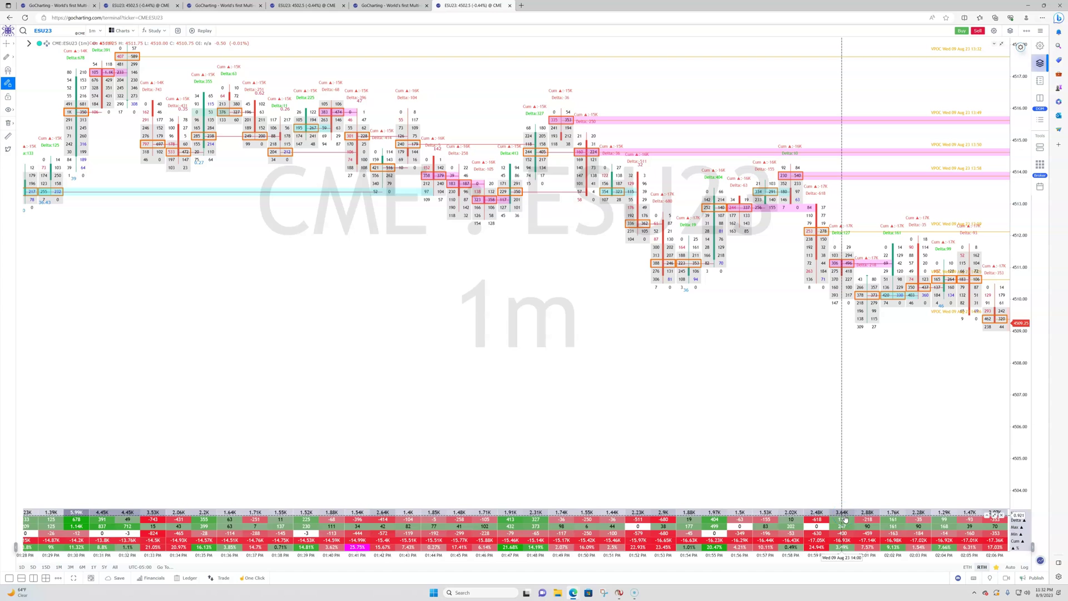
drag(841, 551, 818, 559)
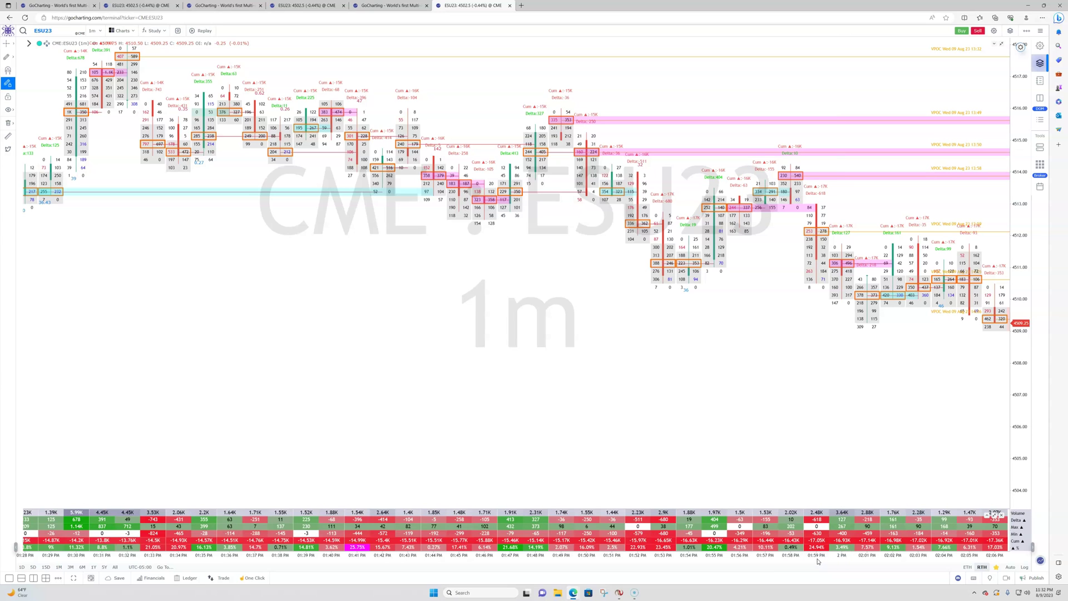
drag(839, 553, 842, 516)
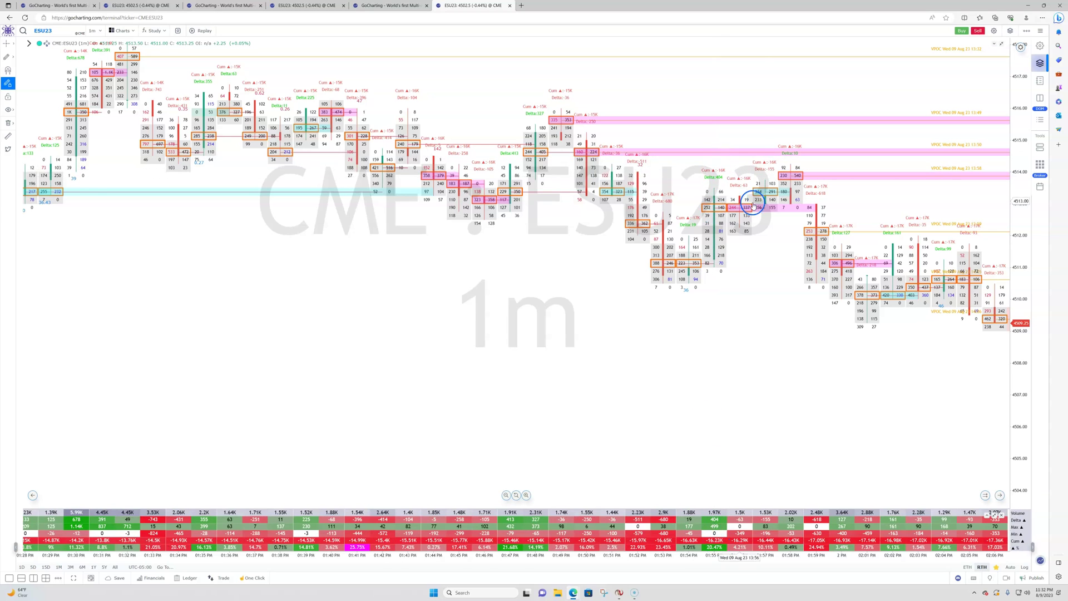
Reopen the chart's layers and switch off the Cluster layer's Delta Marker and Cum Delta Marker.
right_click(714, 371)
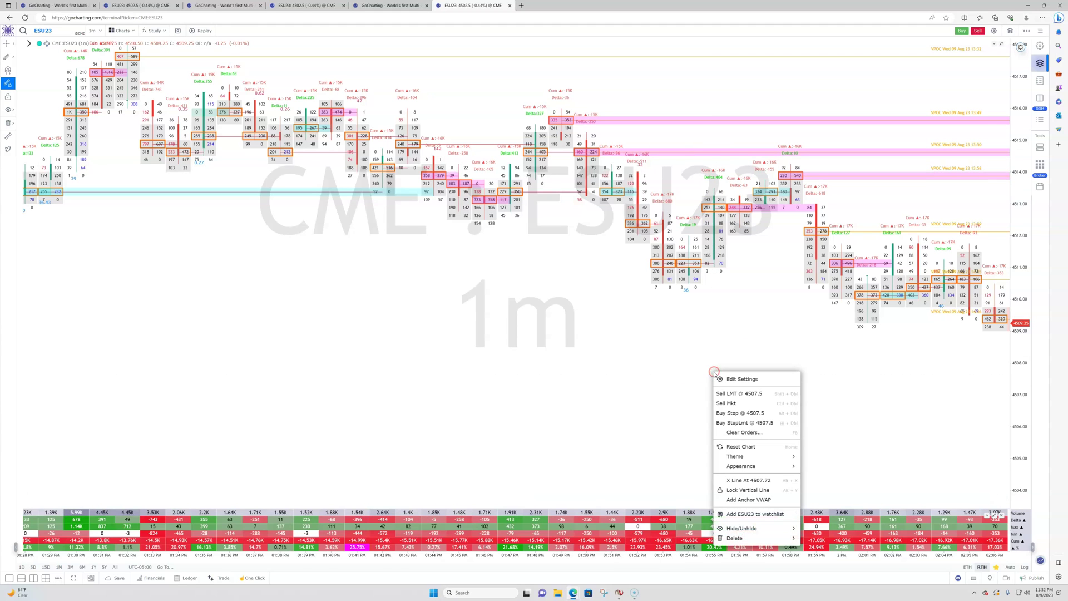
click(1011, 31)
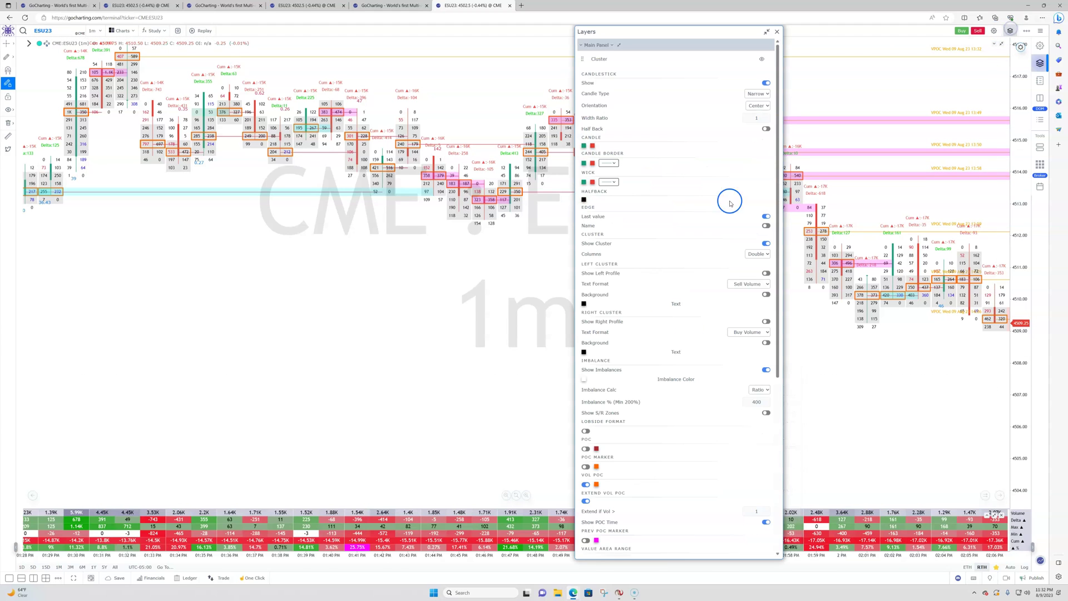
scroll(603, 470, down, 4)
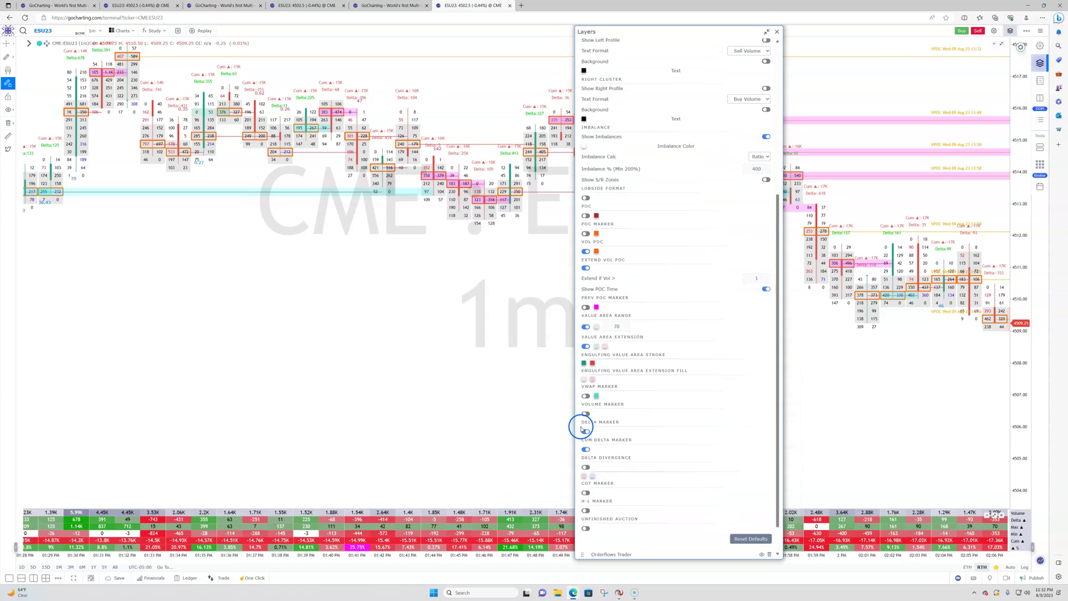
click(585, 431)
click(592, 442)
Switch on Delta Divergence for the Cluster layer and close the layer settings.
click(586, 468)
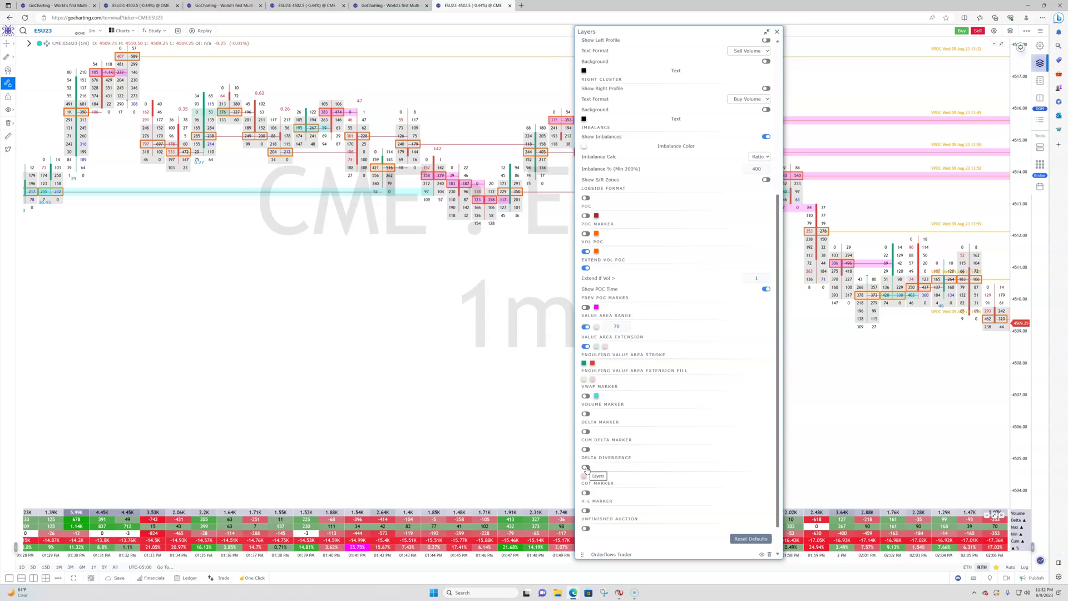
click(587, 468)
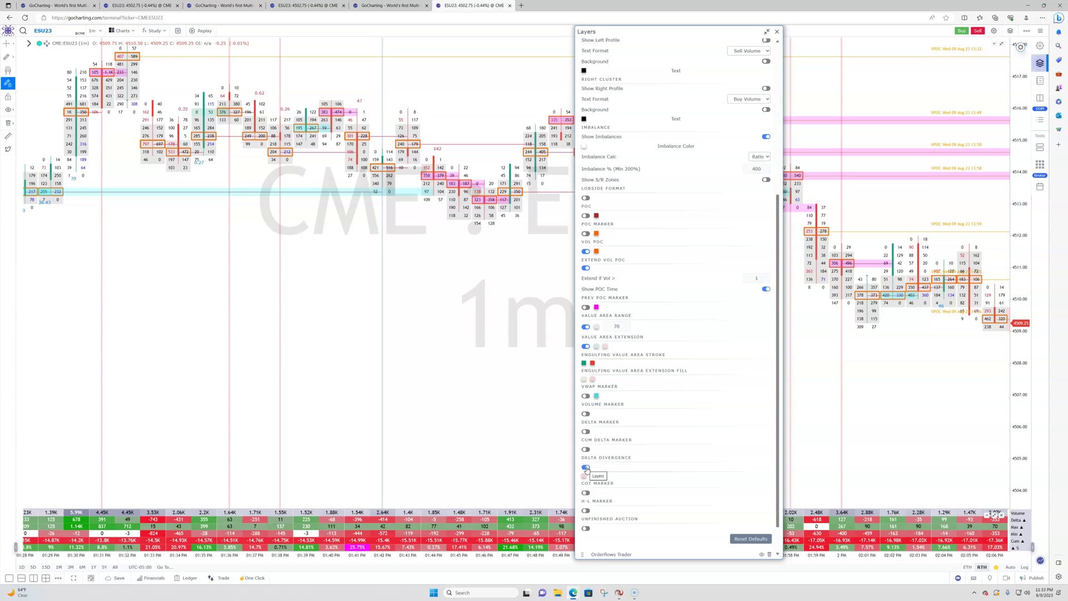
click(777, 32)
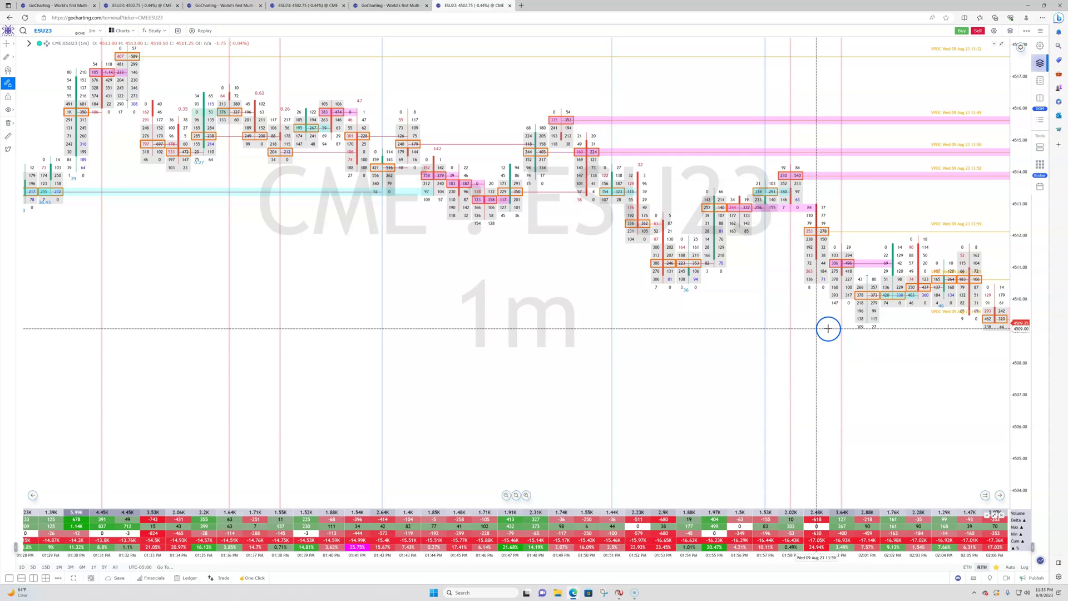
Examine the delta divergence lines on the ESU23 bars, especially the 1:31 PM bar, against price and the Bar Statistics delta.
click(843, 429)
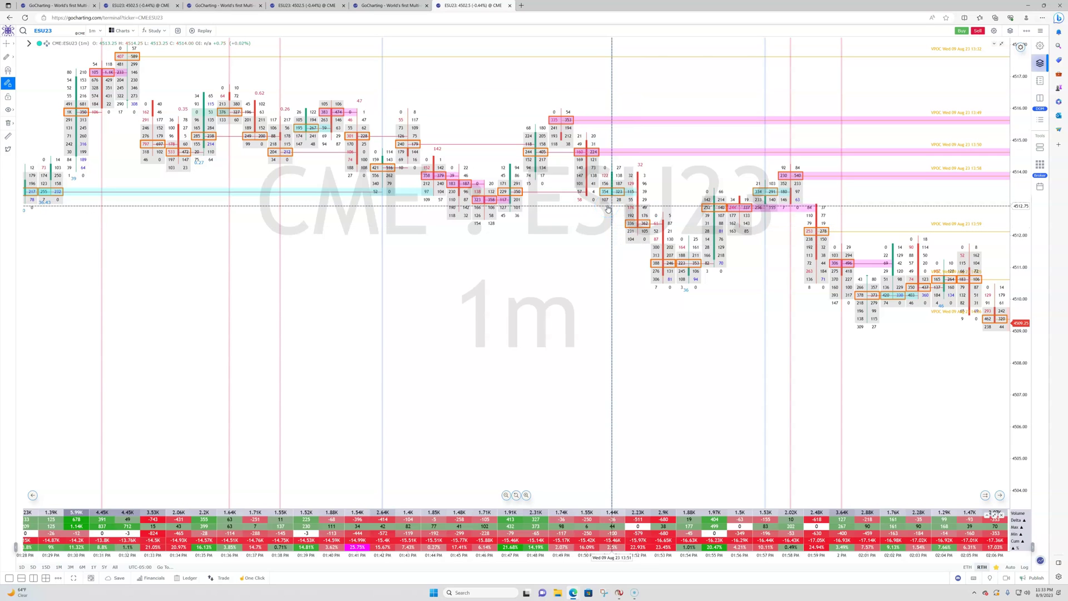
click(634, 172)
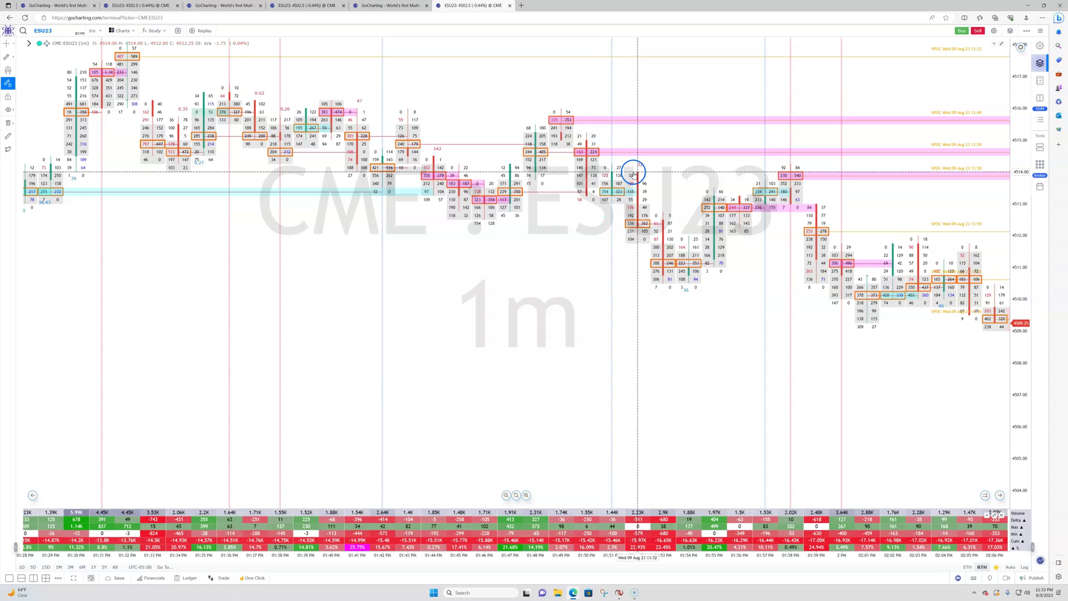
click(725, 370)
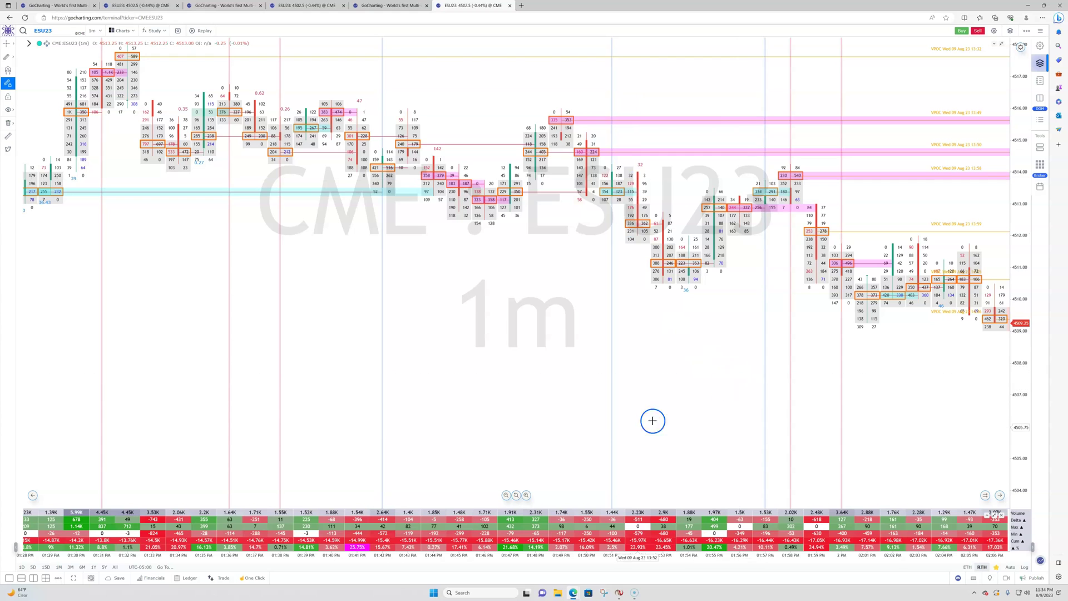
drag(546, 432, 952, 432)
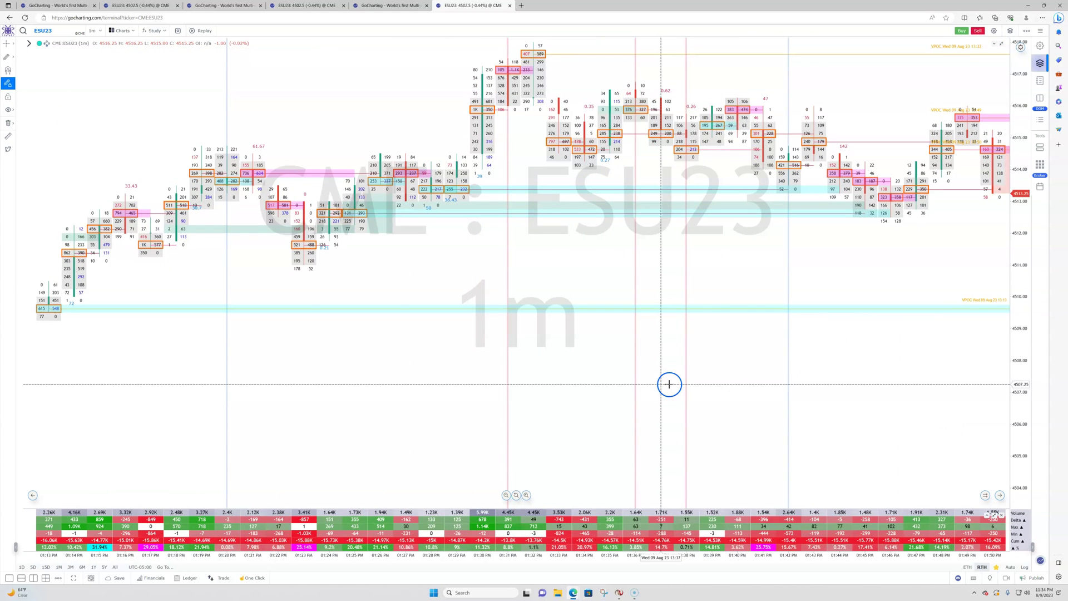
click(650, 378)
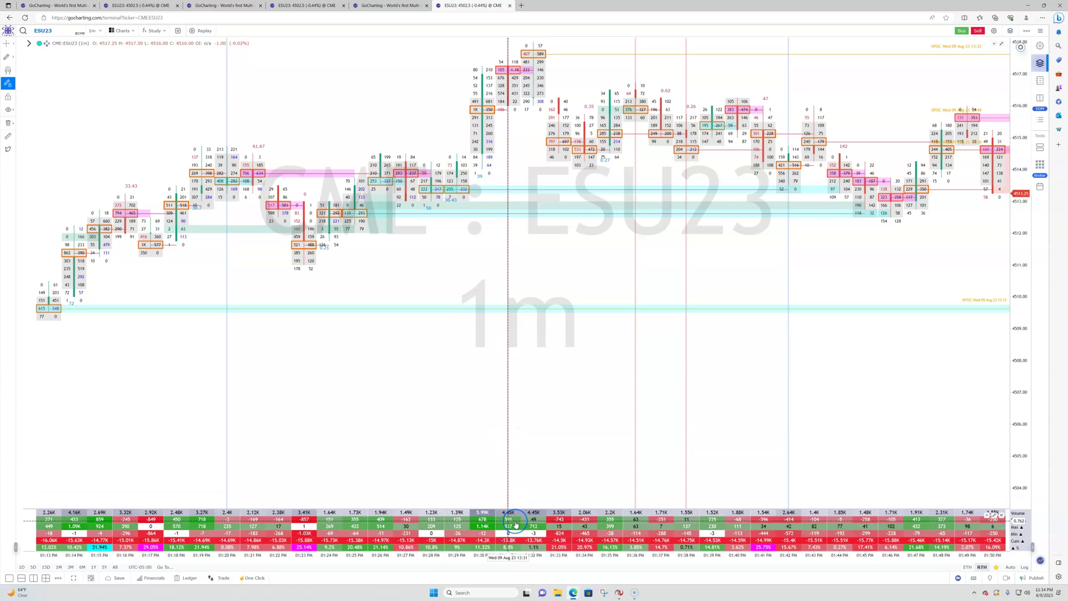
click(518, 78)
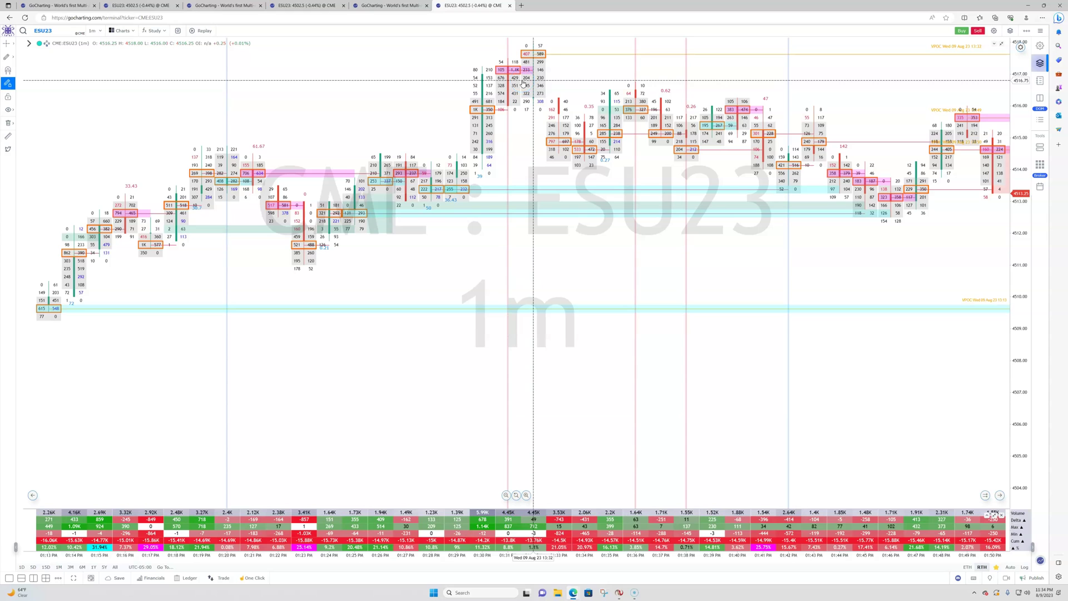
click(482, 85)
click(544, 119)
click(514, 86)
click(511, 119)
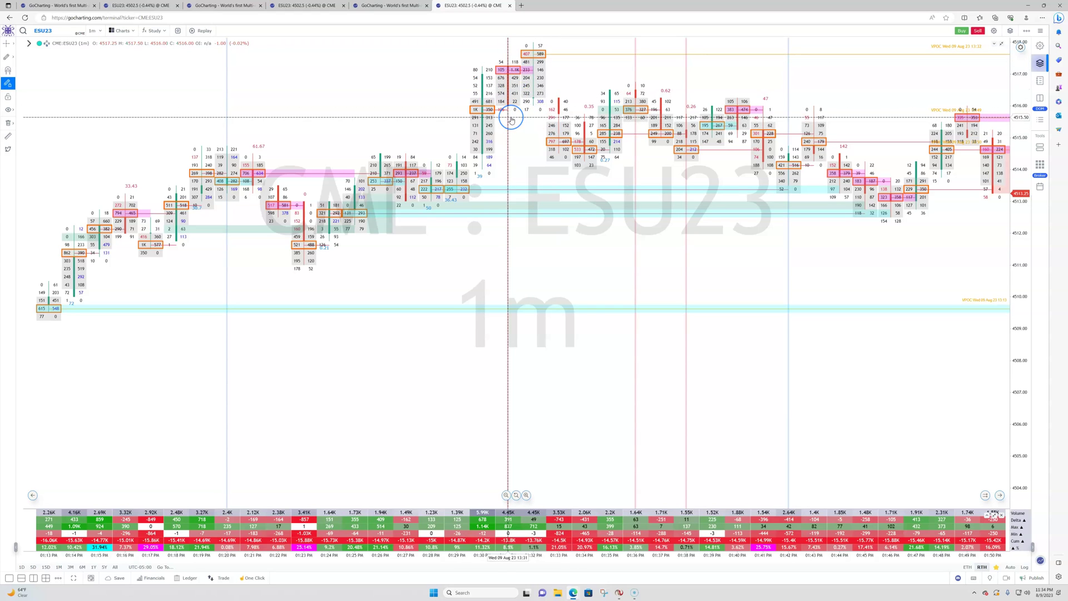
click(515, 72)
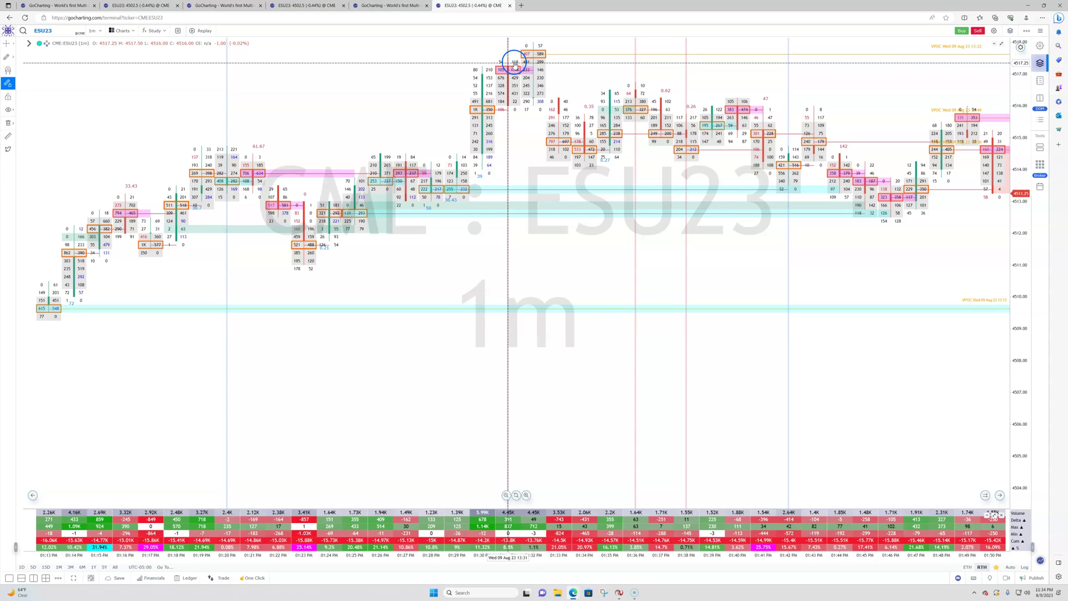
click(521, 61)
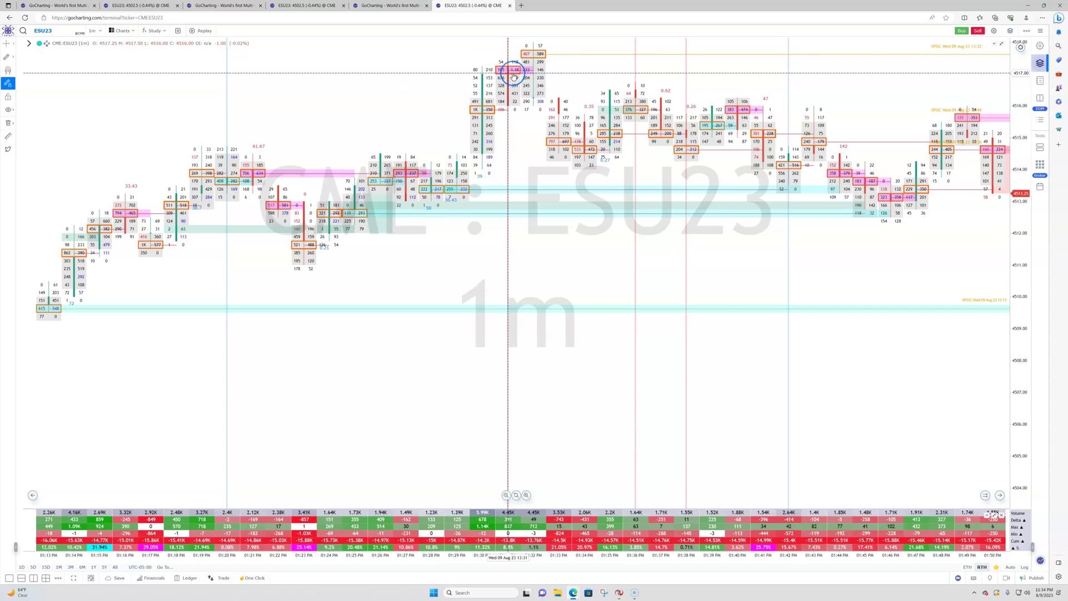
click(515, 180)
click(514, 204)
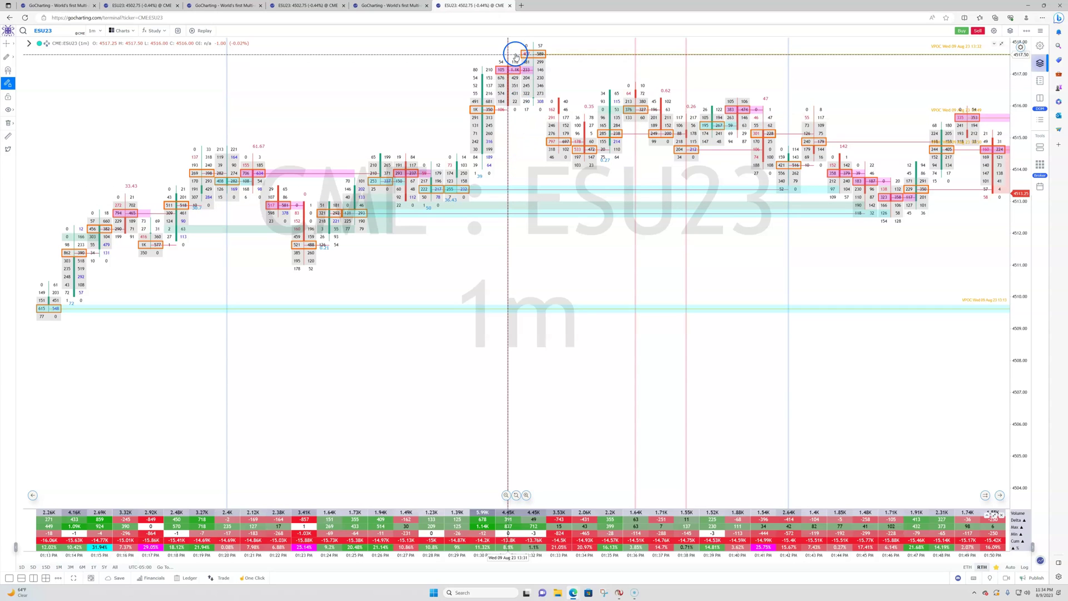
click(517, 74)
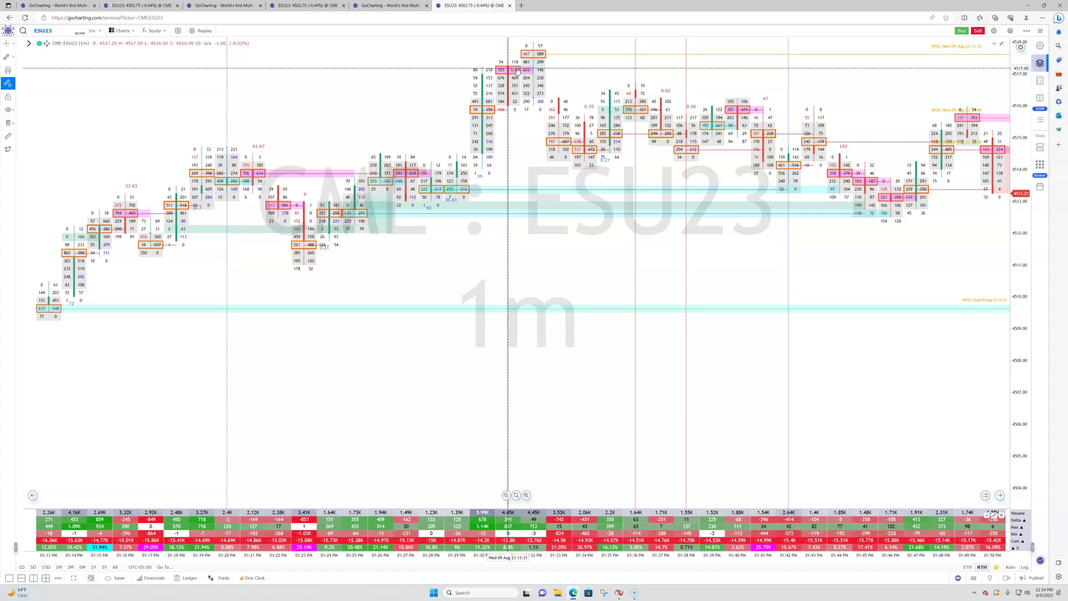
Examine delta divergence on the earlier ESU23 bars back to about 11:04 AM, including the low at 11:22 AM.
drag(427, 382, 809, 260)
drag(509, 443, 749, 436)
drag(382, 443, 808, 418)
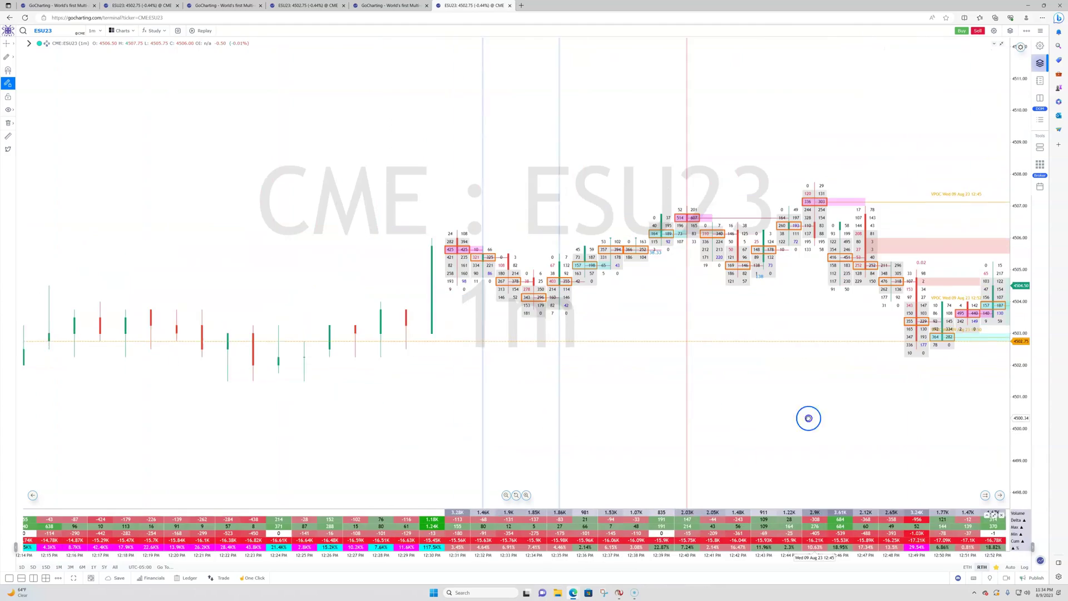
drag(412, 432, 718, 424)
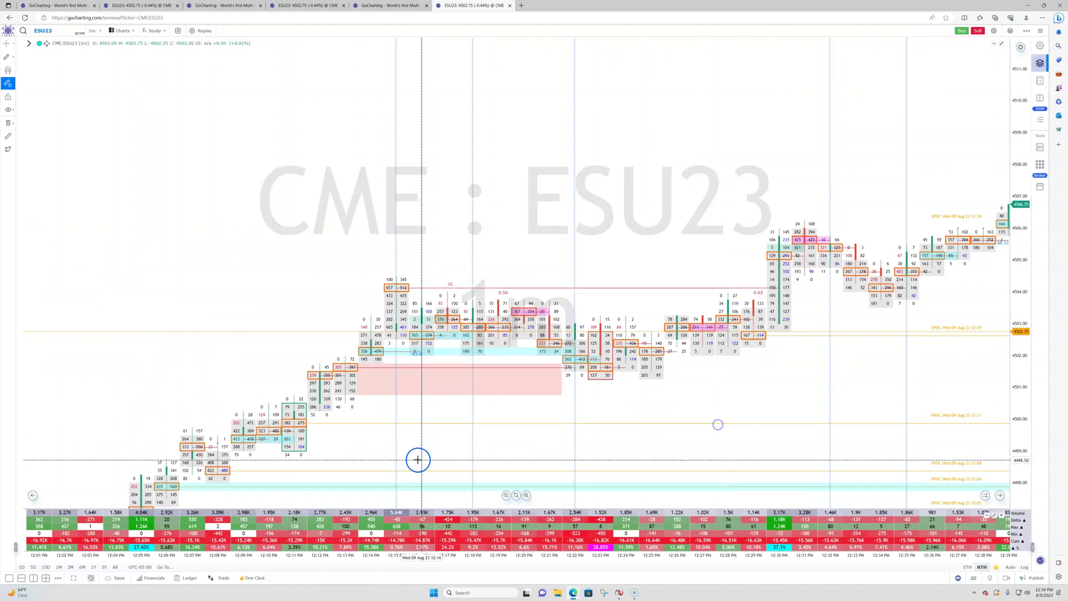
drag(498, 458, 651, 203)
drag(322, 424, 725, 375)
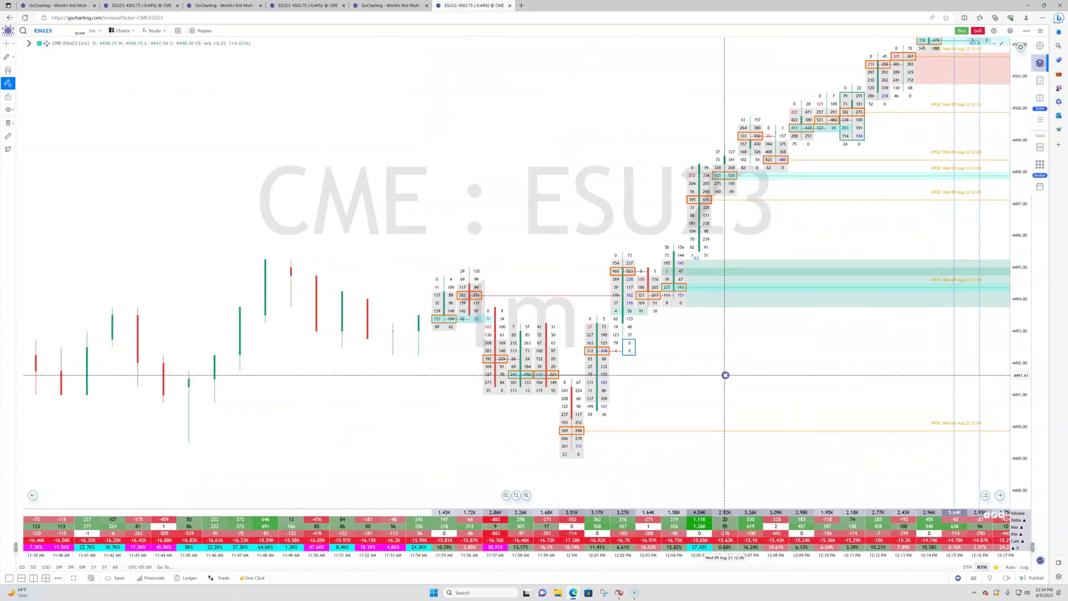
drag(519, 462, 549, 455)
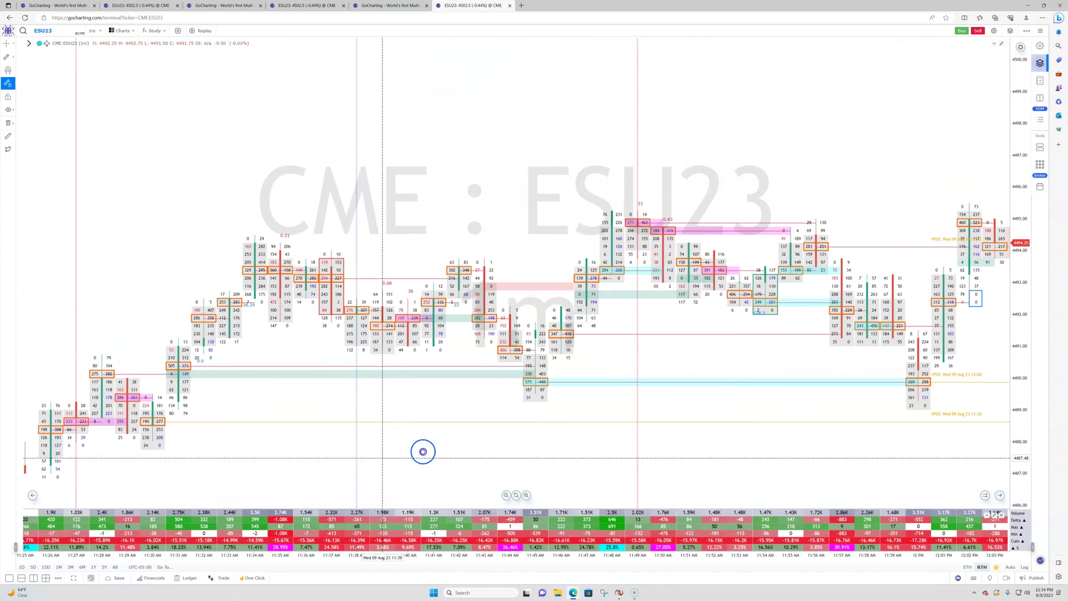
drag(422, 448, 698, 397)
drag(436, 455, 664, 388)
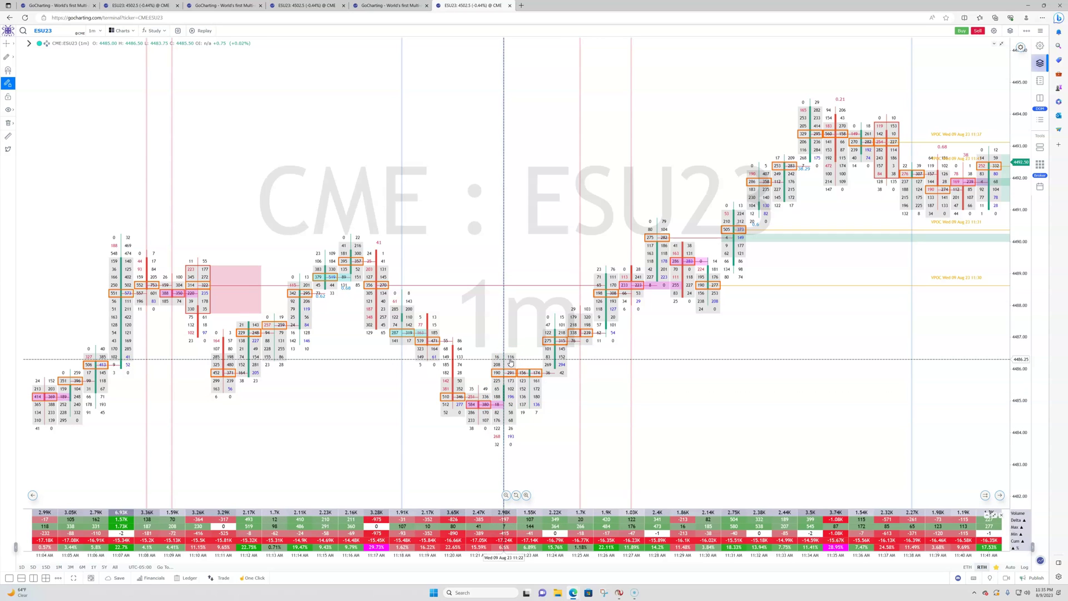
click(499, 448)
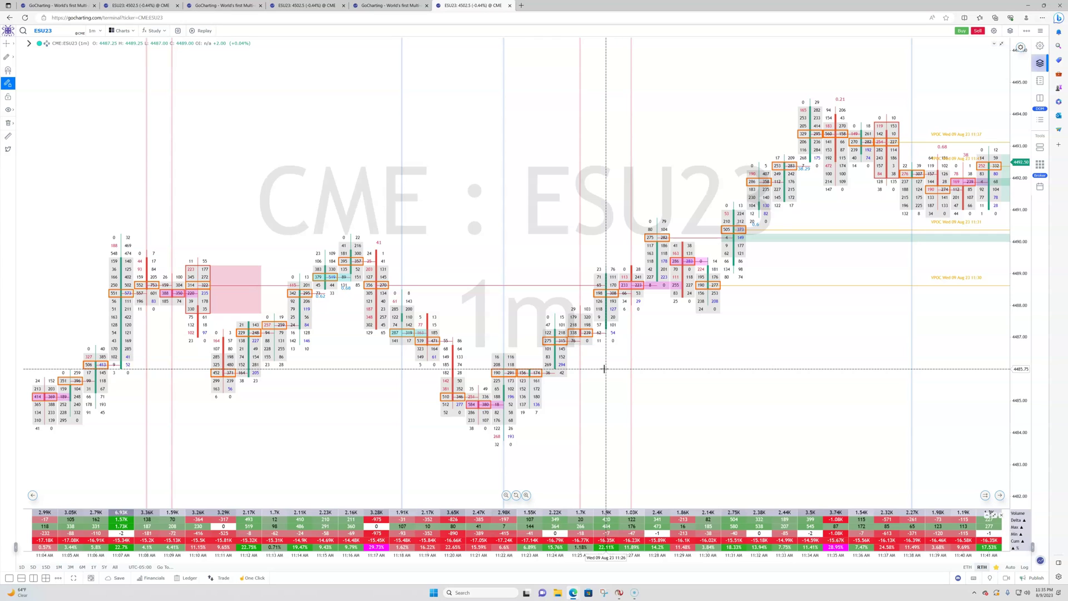
Remove the Orderflows Trader study from the Cluster chart's layers and close the layer settings.
click(1013, 33)
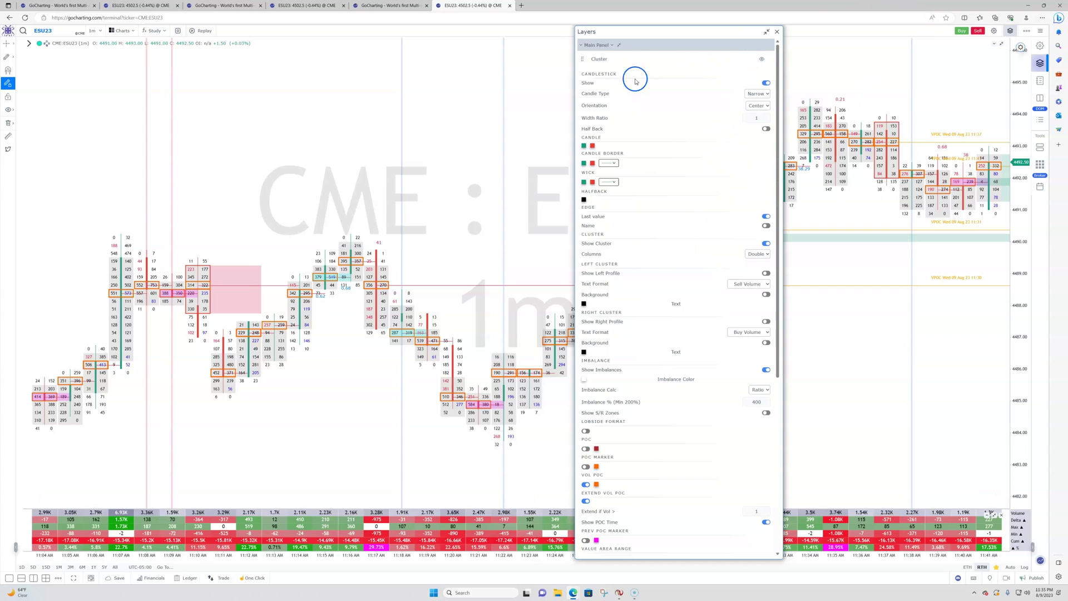
click(598, 60)
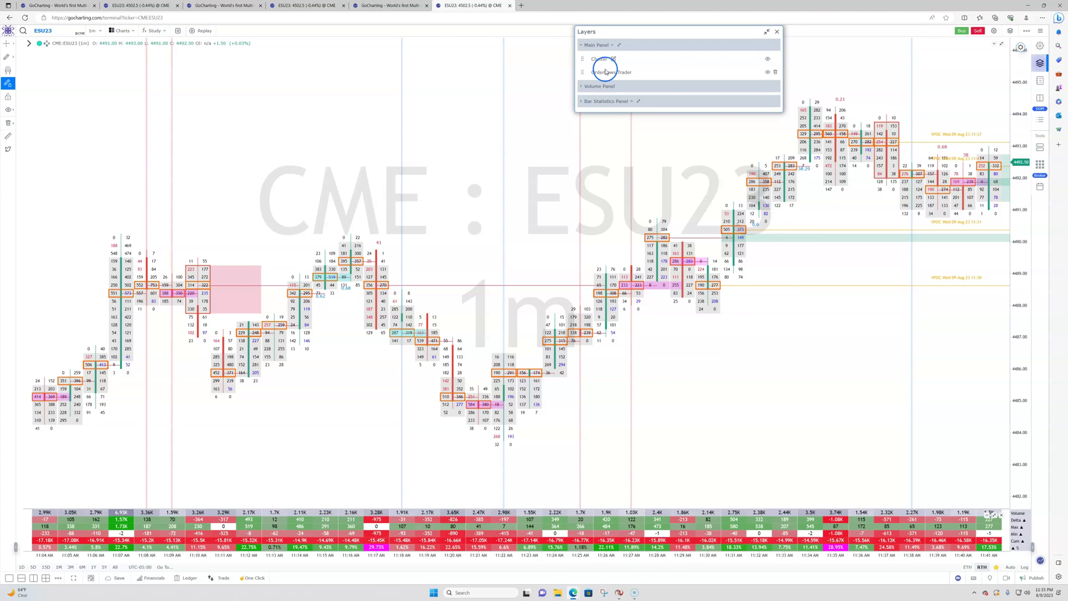
click(775, 72)
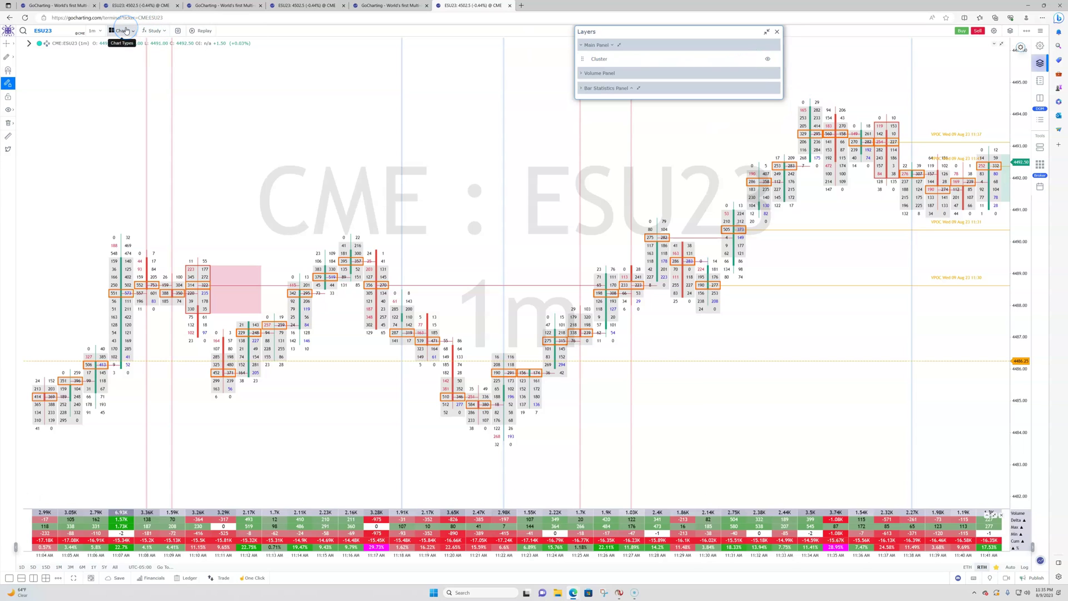
click(779, 33)
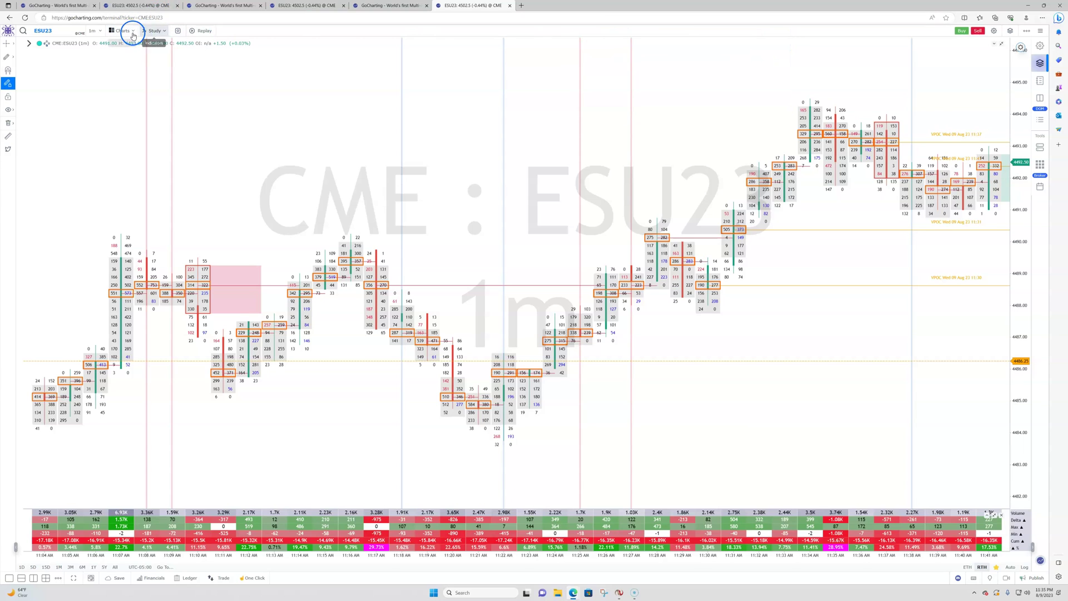
Change the ESU23 chart type to Candlestick and add the Orderflows Trader order flow study.
click(123, 31)
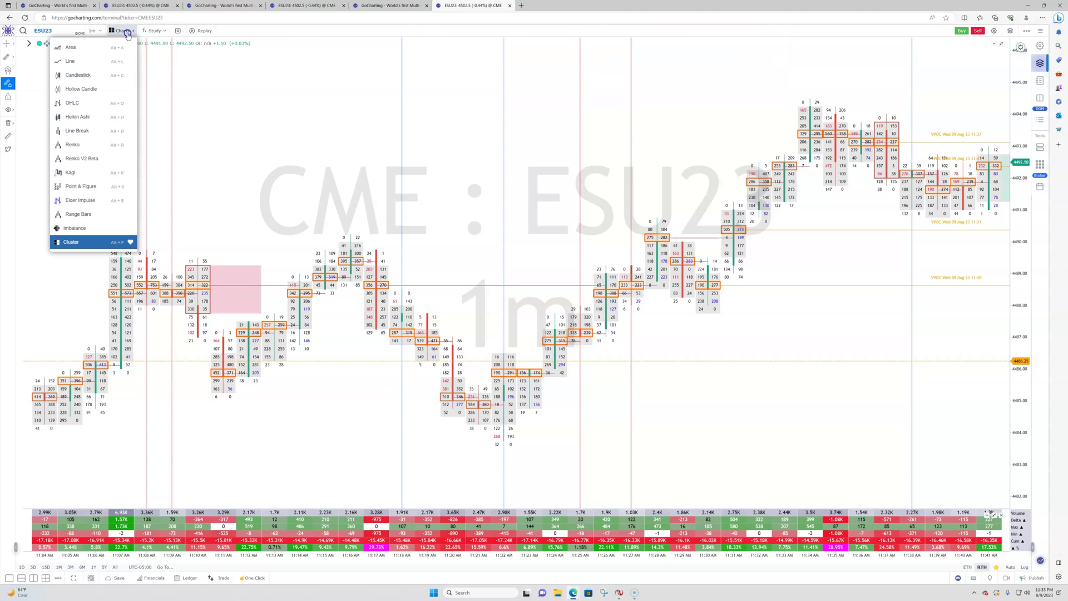
click(77, 75)
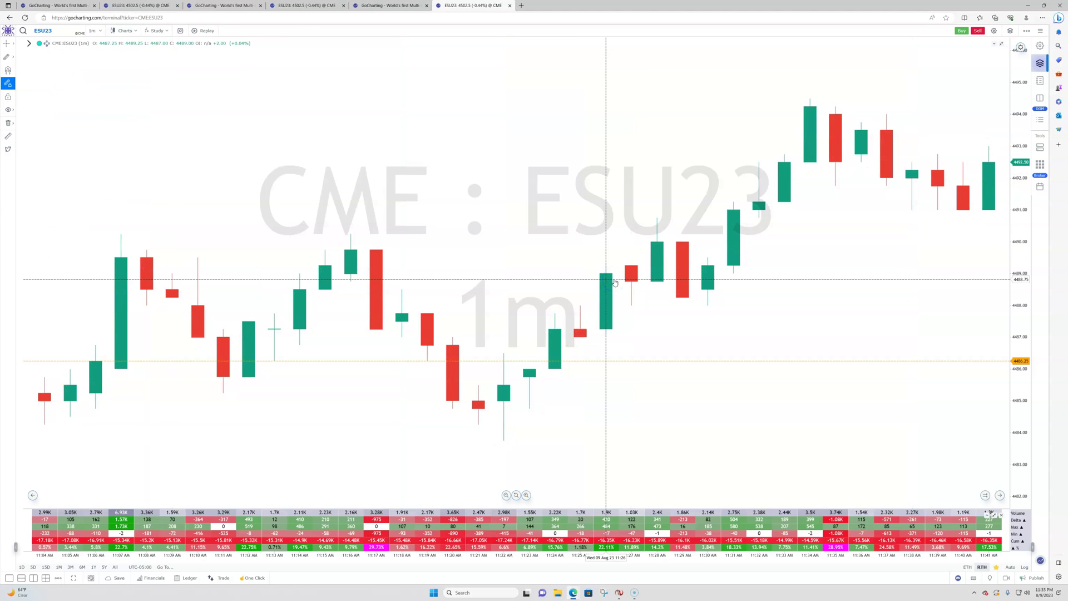
click(153, 30)
mouse_move(139, 106)
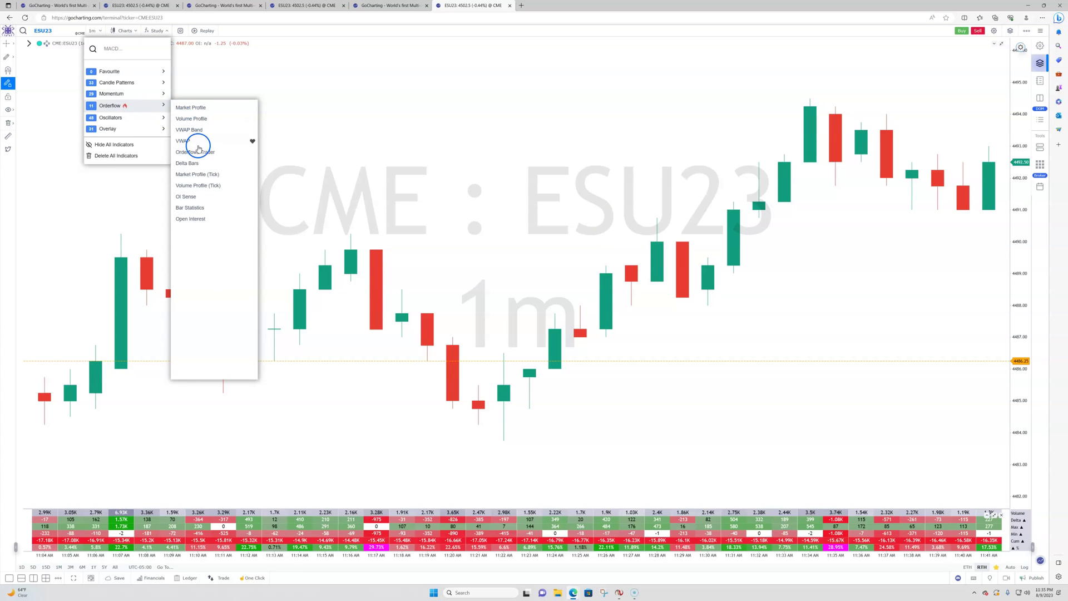
Delete both Orderflows Trader layers from the Candlestick chart and close the layer settings.
click(1011, 31)
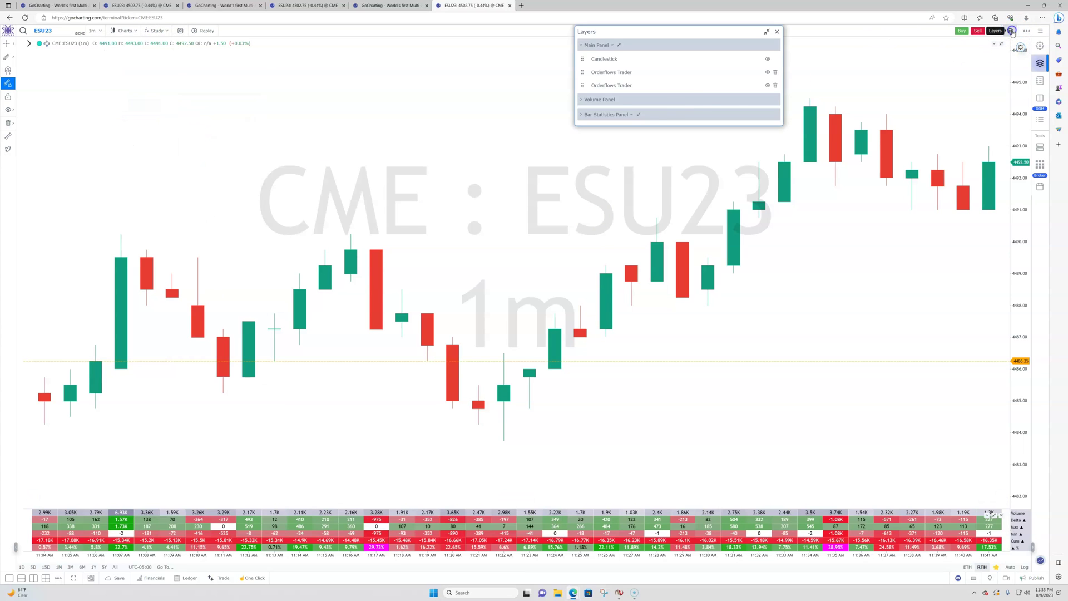
click(775, 85)
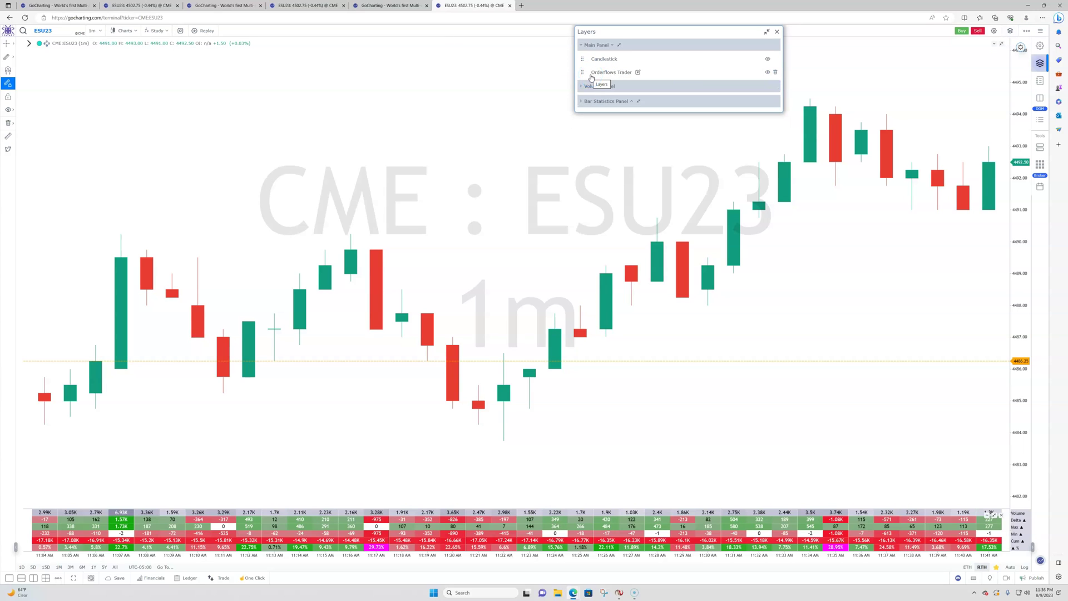
drag(592, 76, 776, 74)
click(777, 75)
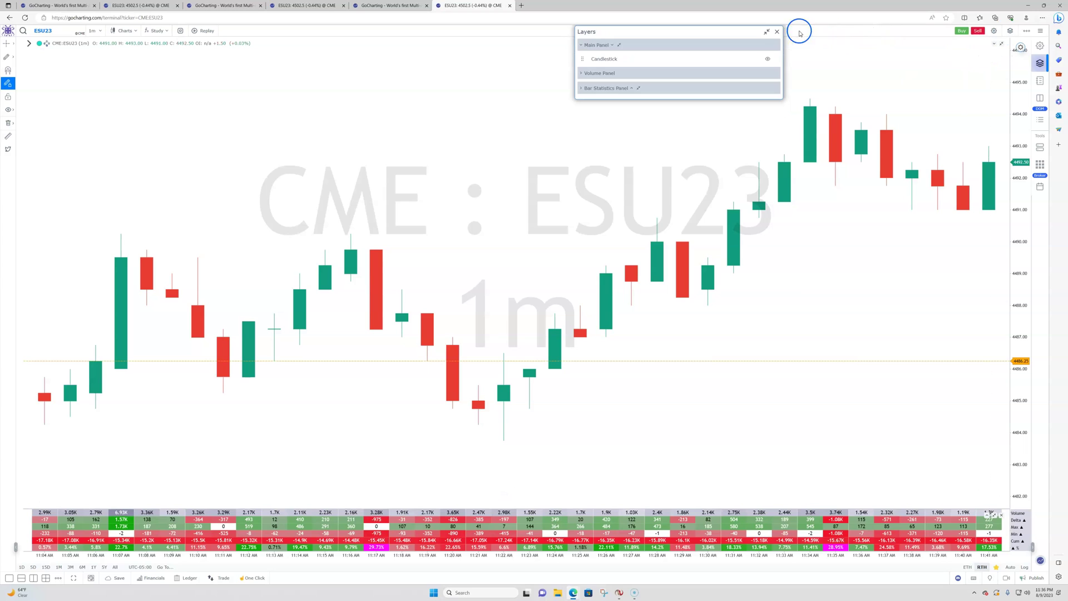
click(776, 33)
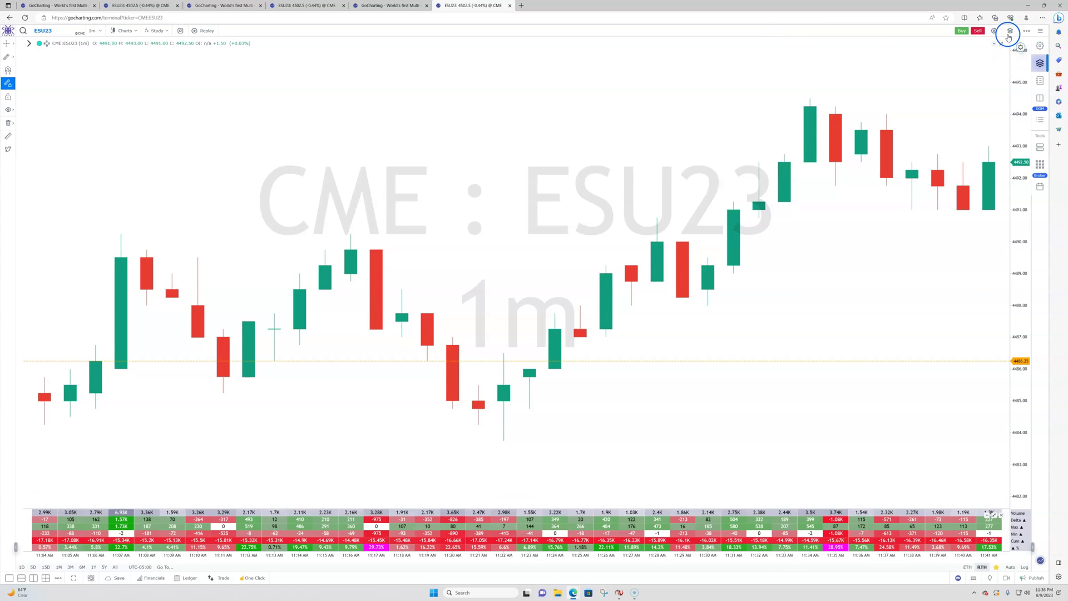
Set the ESU23 chart type back to Cluster and add the Orderflows Trader order flow study.
click(121, 31)
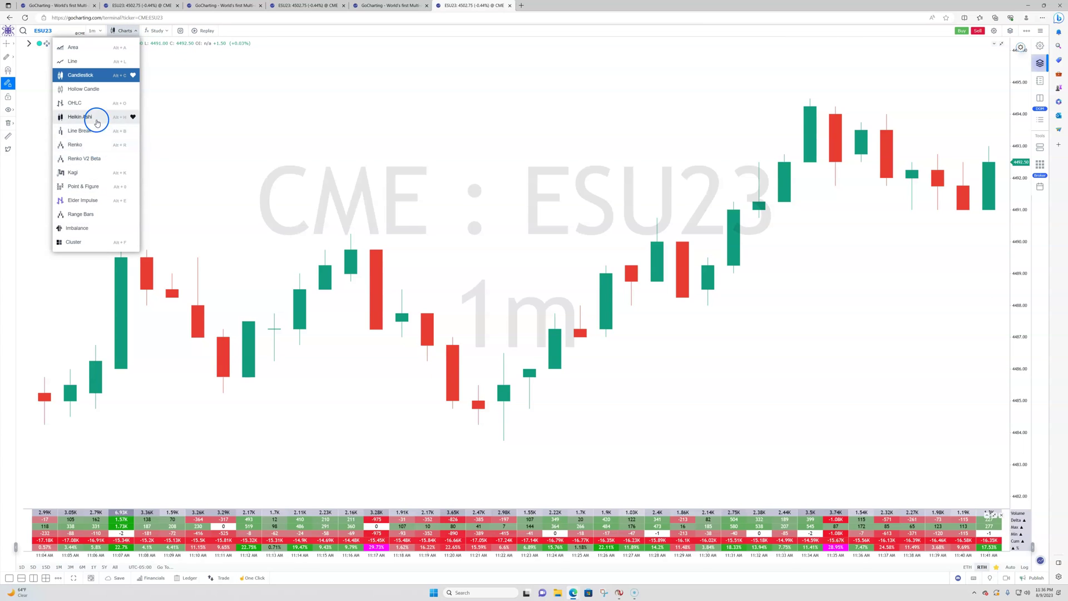
click(86, 242)
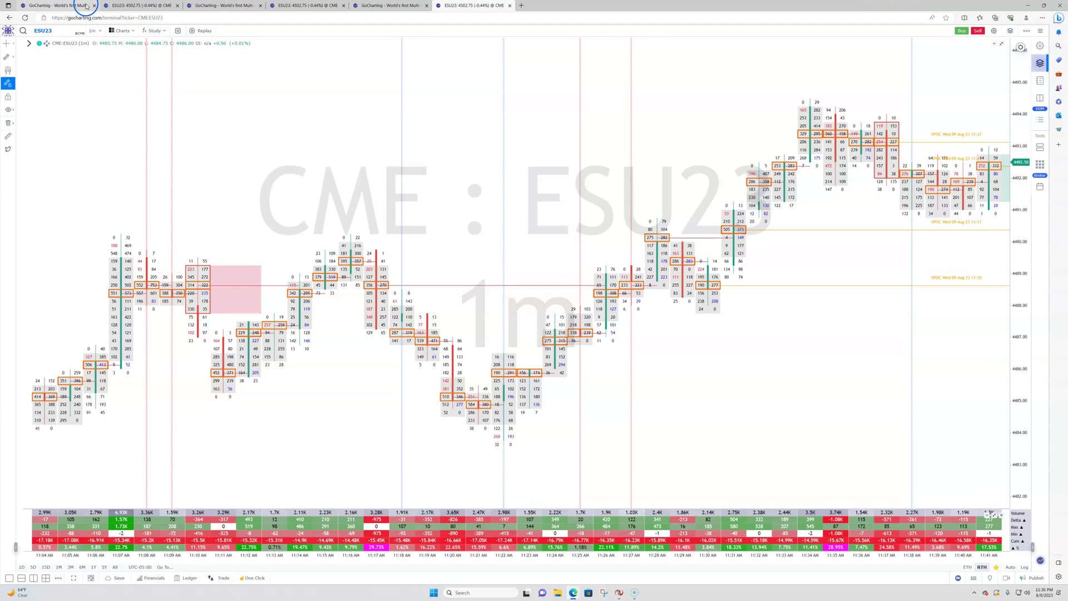
click(154, 31)
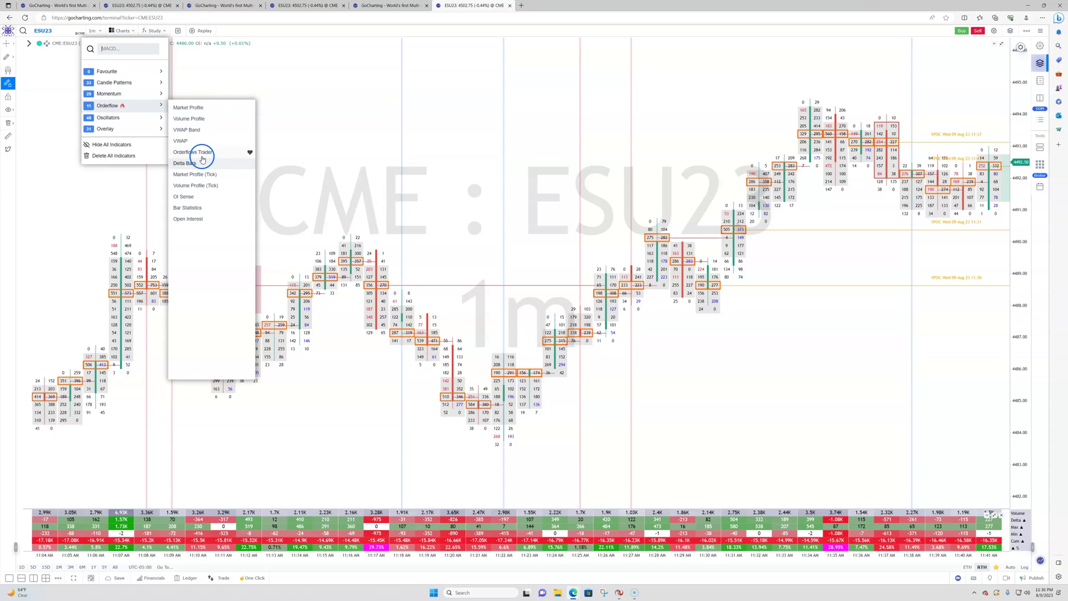
click(195, 152)
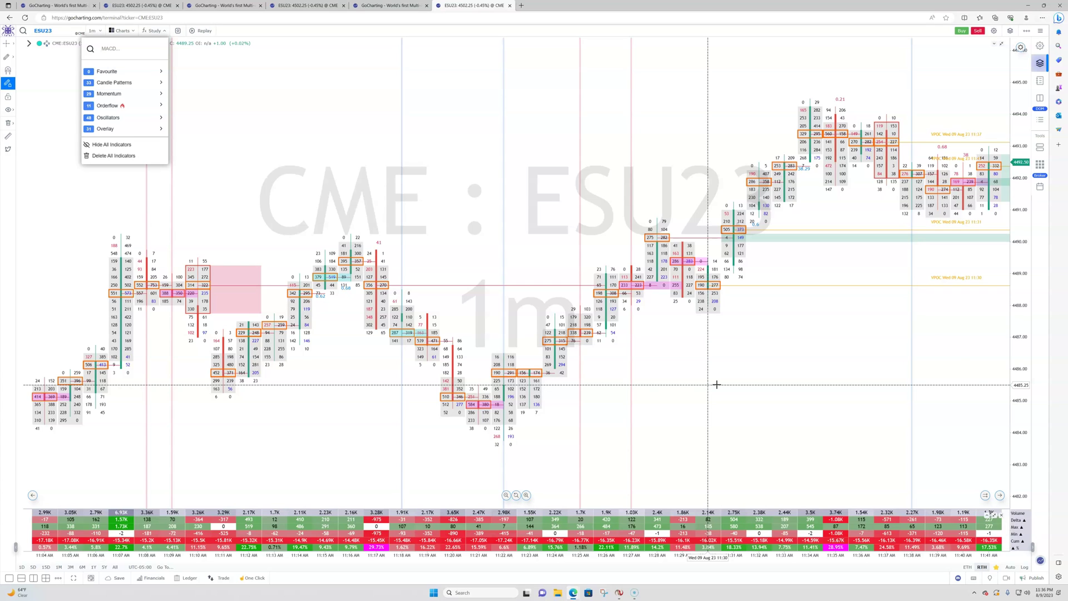
Review the Orderflows Trader study's settings in the chart layers and close them.
click(1010, 32)
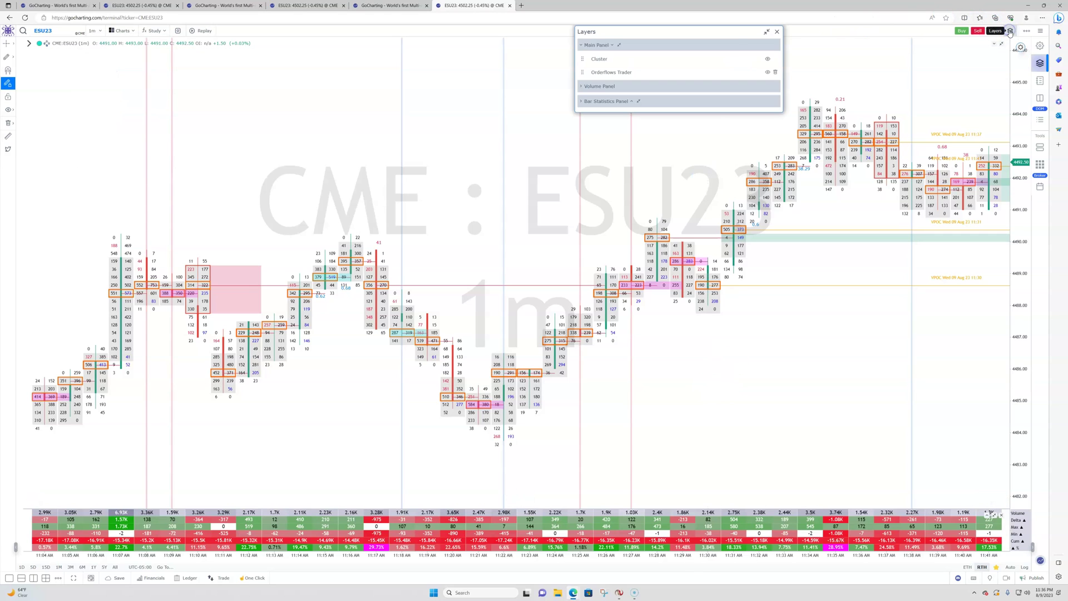
click(601, 72)
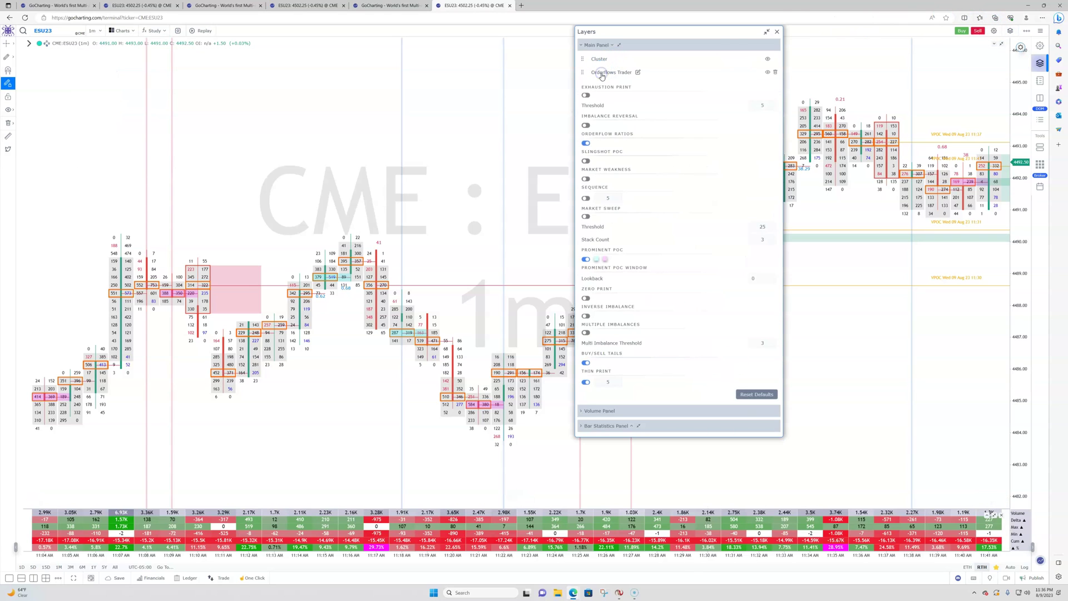
click(777, 32)
Open the Footprint settings from a chart bar and review the full list of options, from Candlestick to Unfinished Auction.
right_click(804, 151)
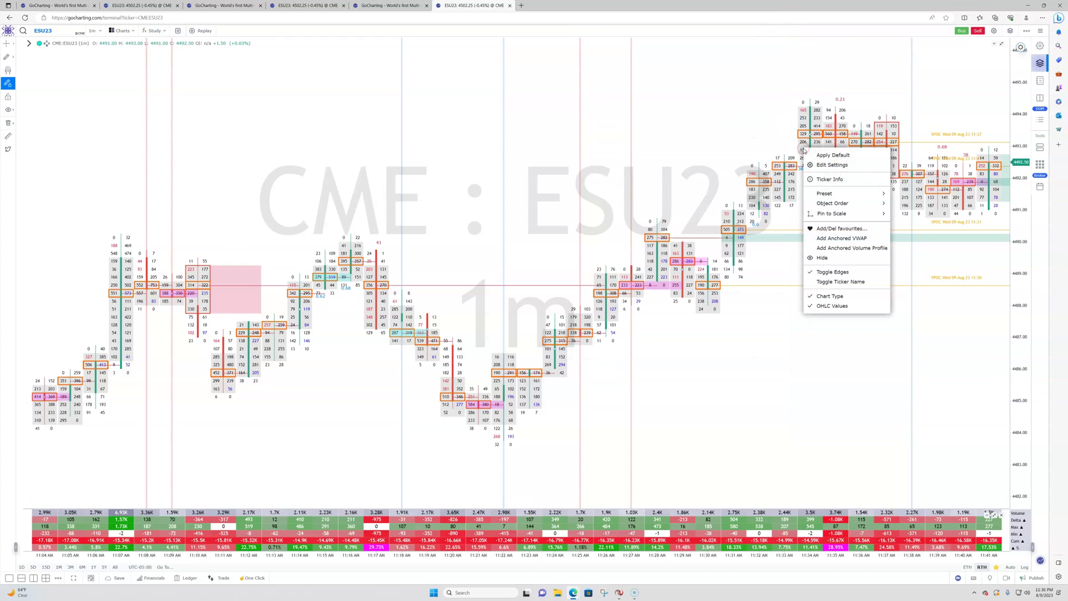
click(826, 165)
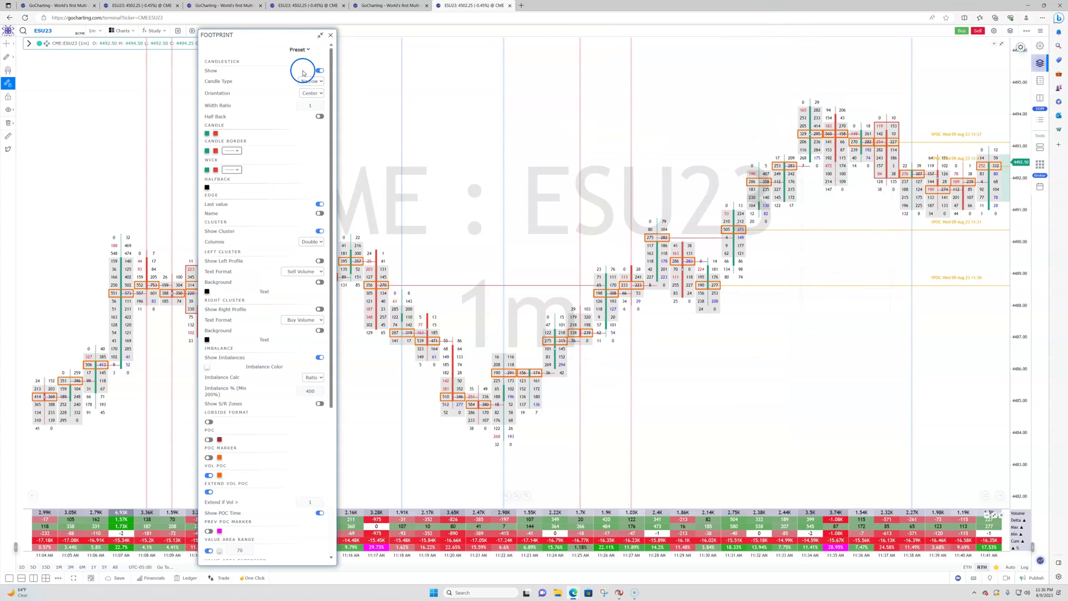
drag(258, 38, 637, 74)
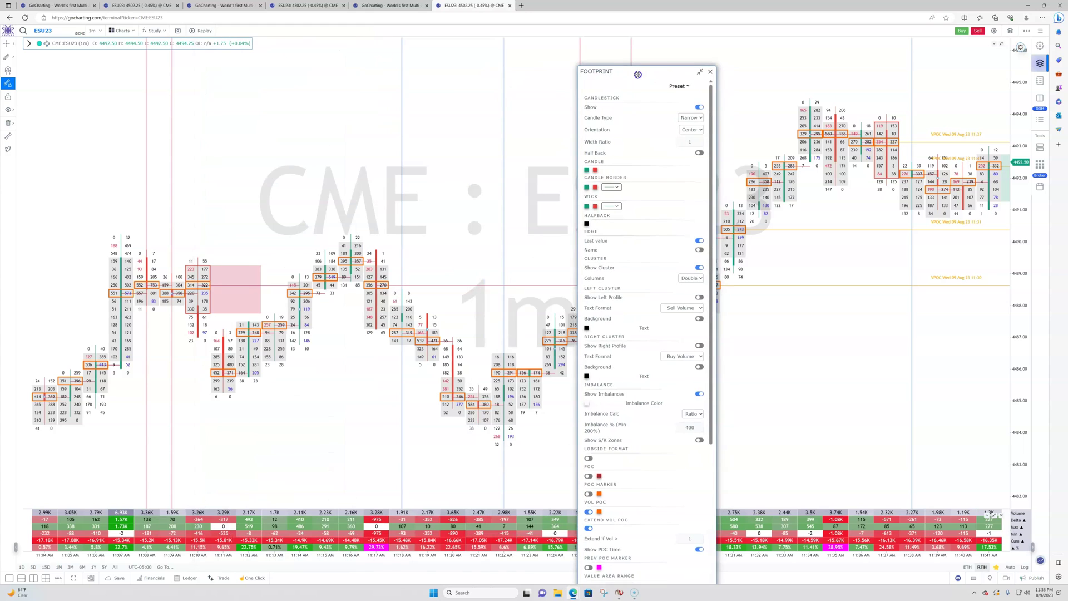
click(710, 72)
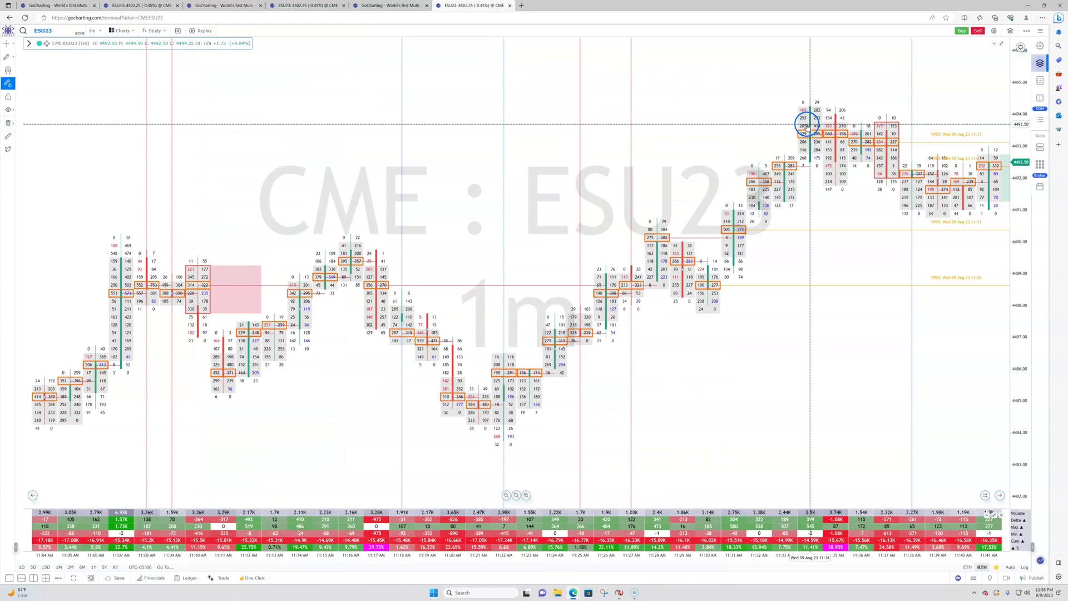
right_click(808, 128)
click(829, 142)
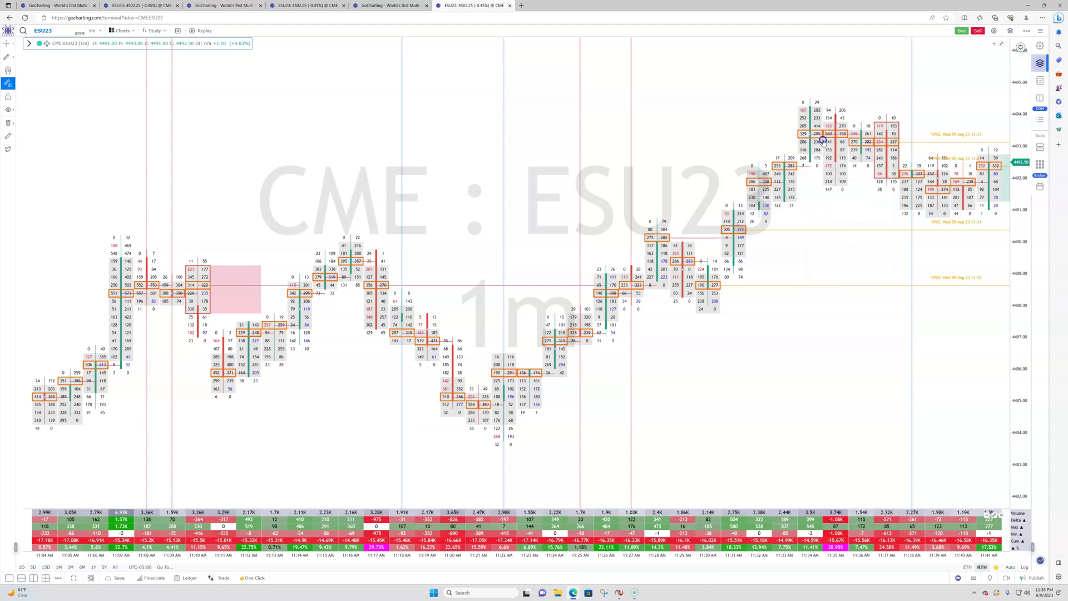
scroll(645, 276, down, 4)
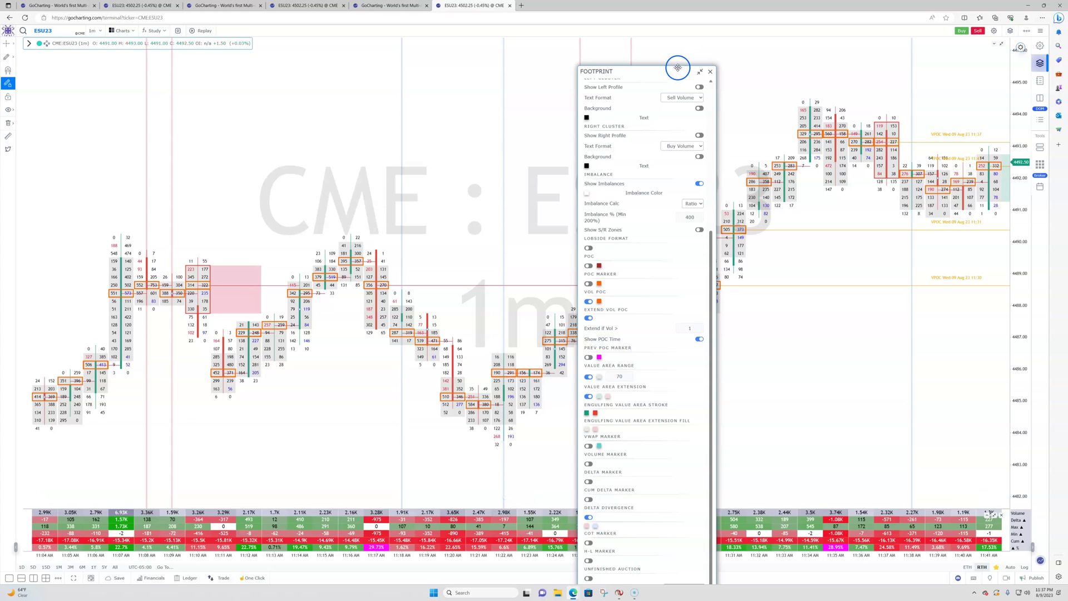
drag(678, 66, 689, 10)
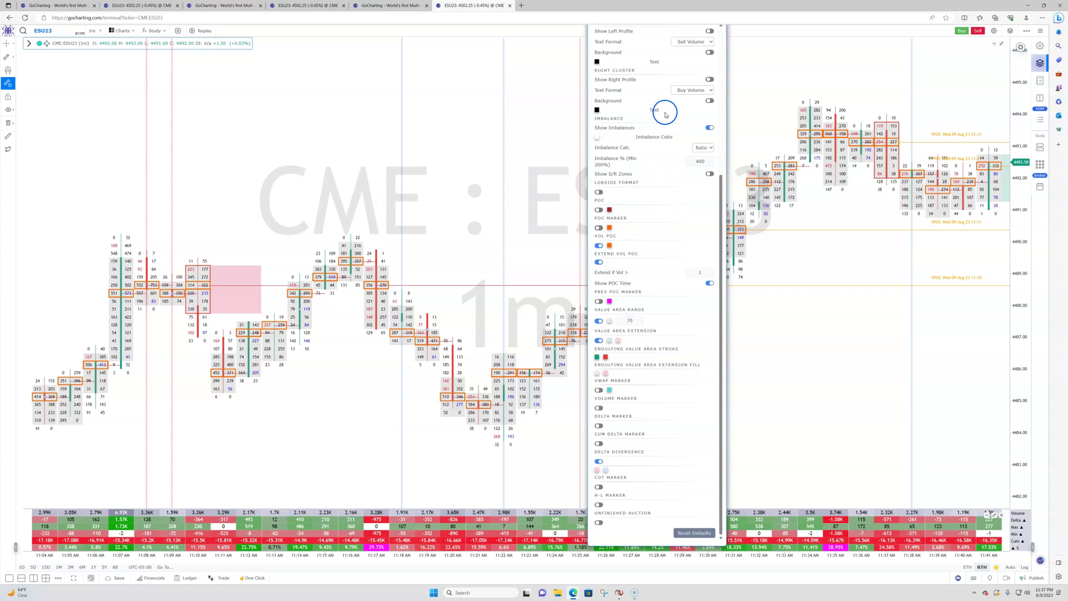
scroll(719, 53, up, 5)
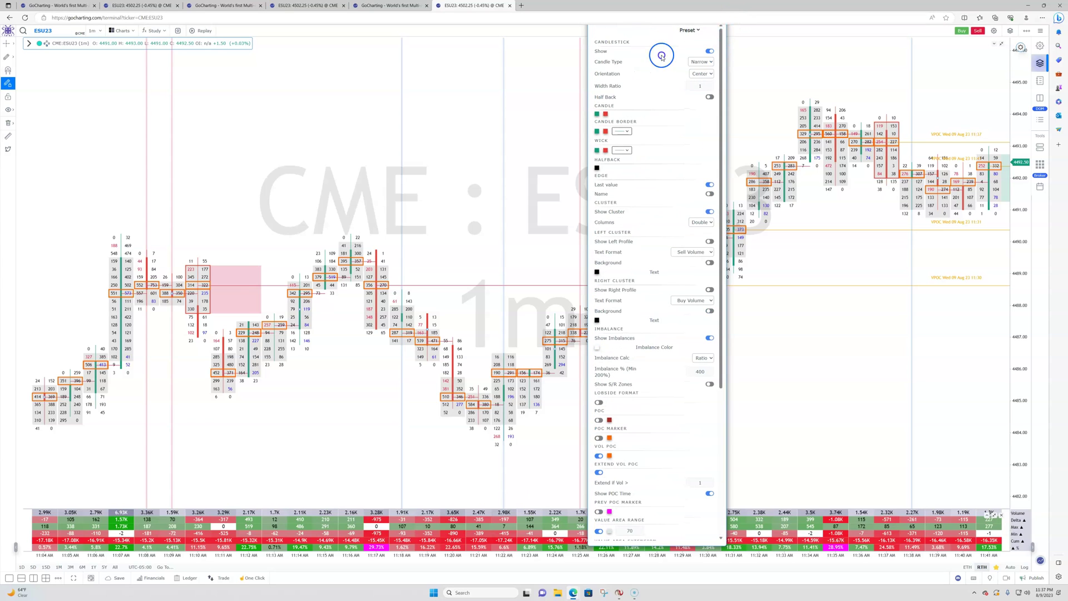
Switch Exhaustion Print on and back off for the Orderflows Trader layer and close the layer settings.
click(1011, 31)
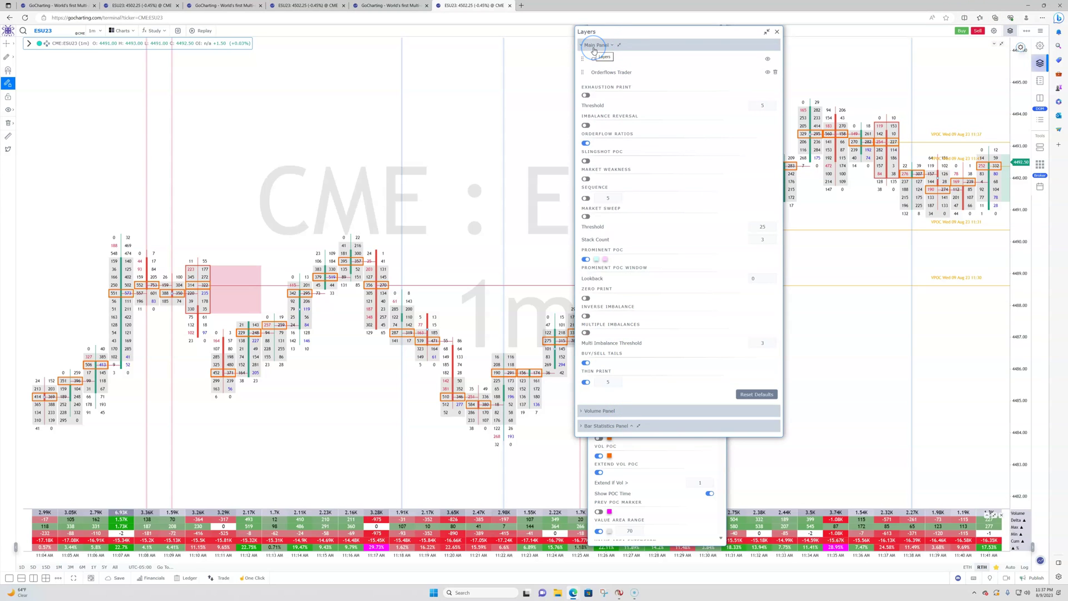
click(605, 73)
click(605, 73)
click(595, 91)
click(586, 96)
click(584, 110)
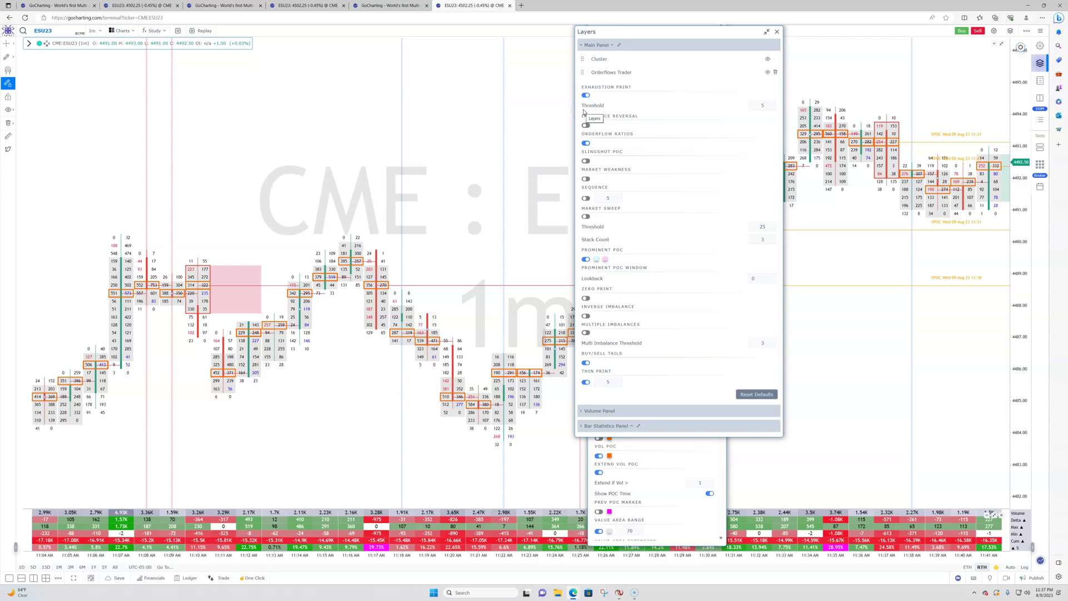
click(585, 96)
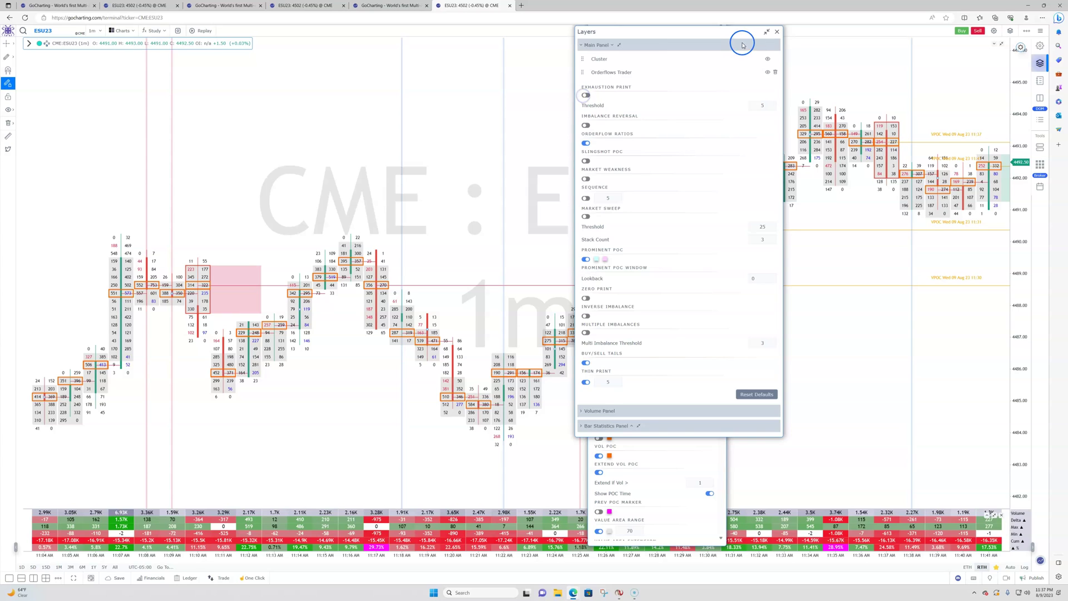
click(777, 32)
click(766, 35)
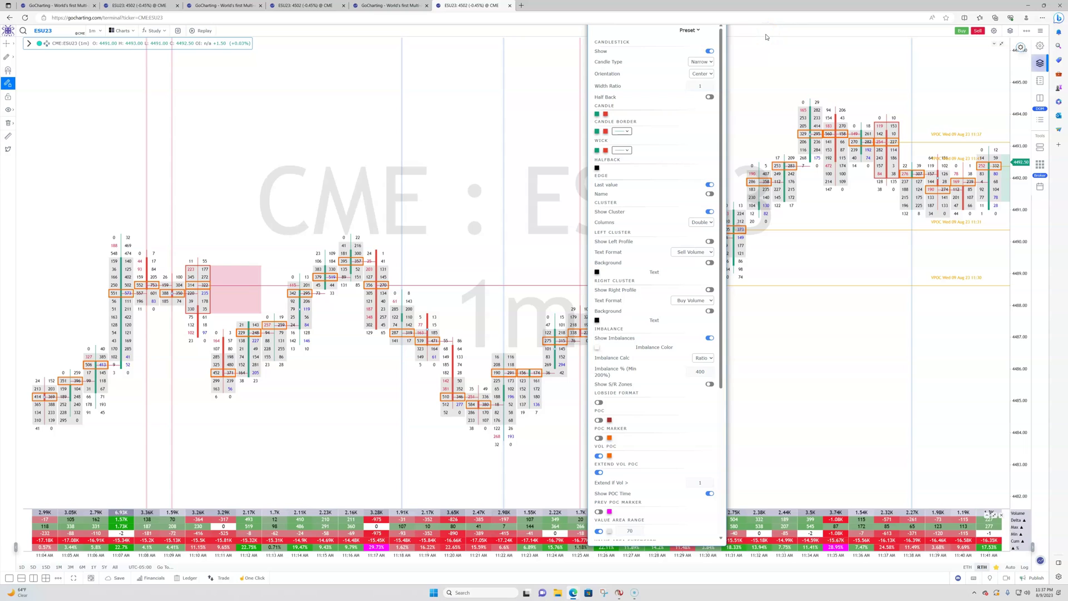